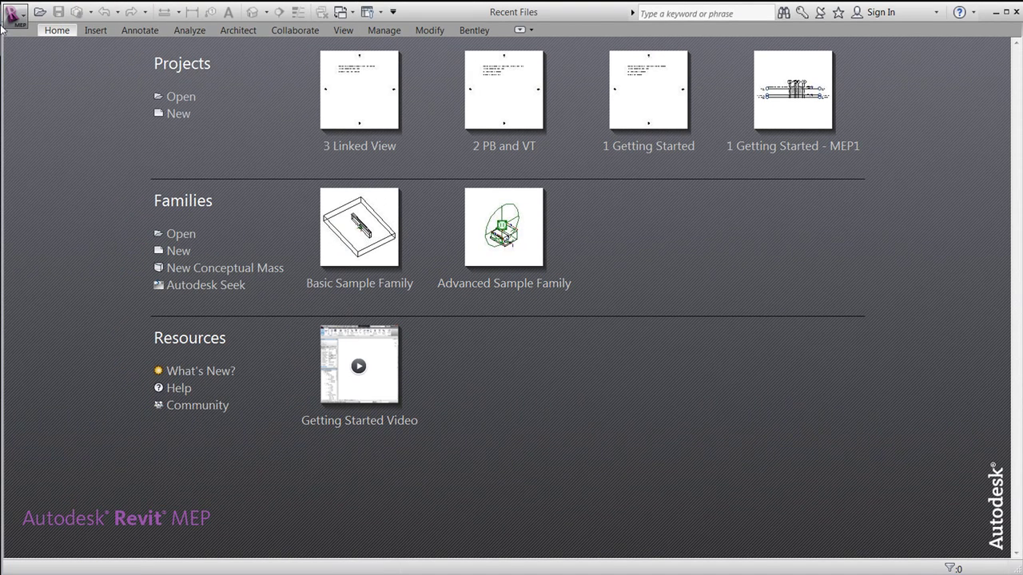
Create a new project from the Systems-Default_Metric.rte template.
click(25, 16)
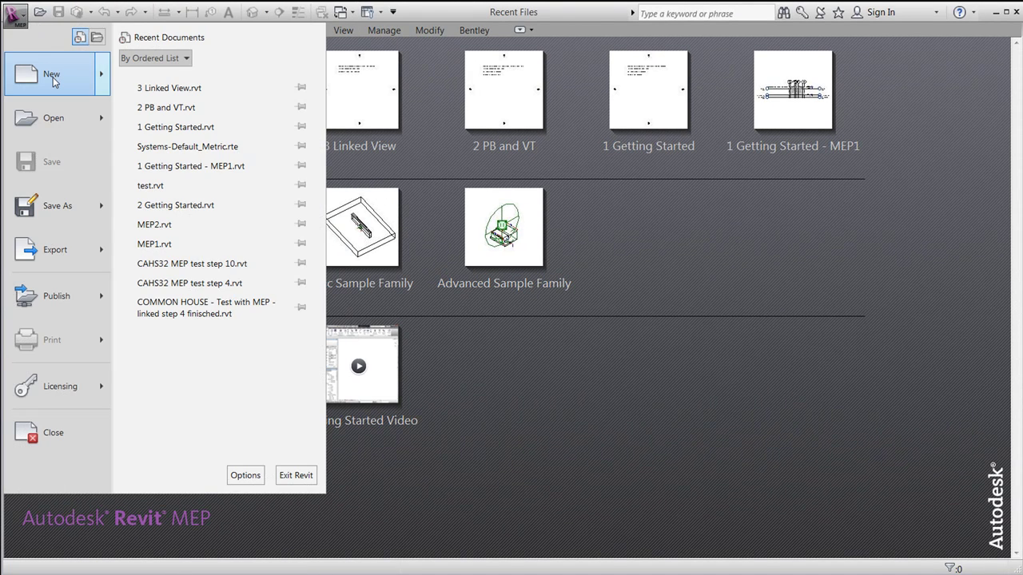
mouse_move(53, 80)
click(182, 85)
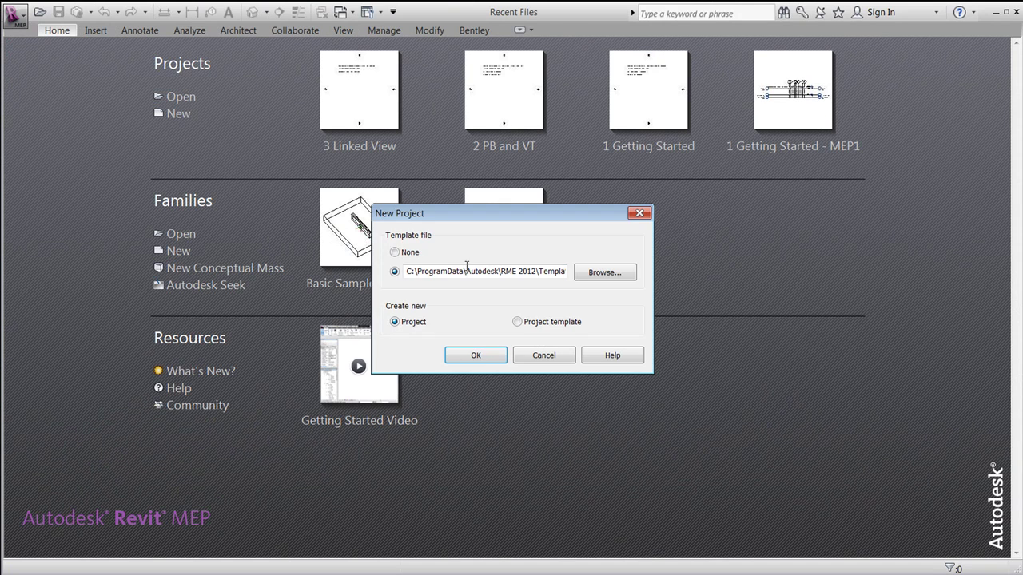
click(605, 272)
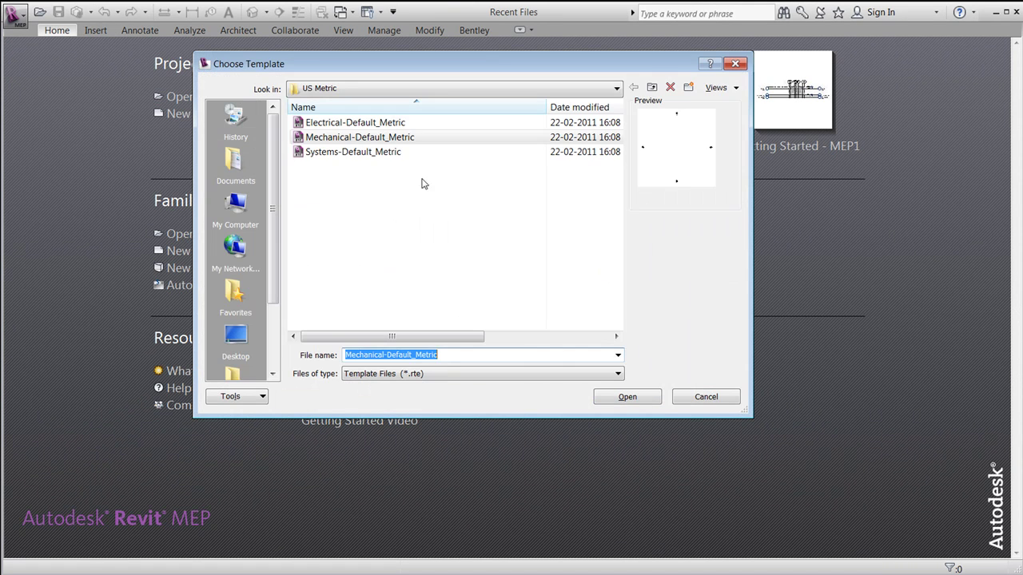
click(376, 154)
click(639, 397)
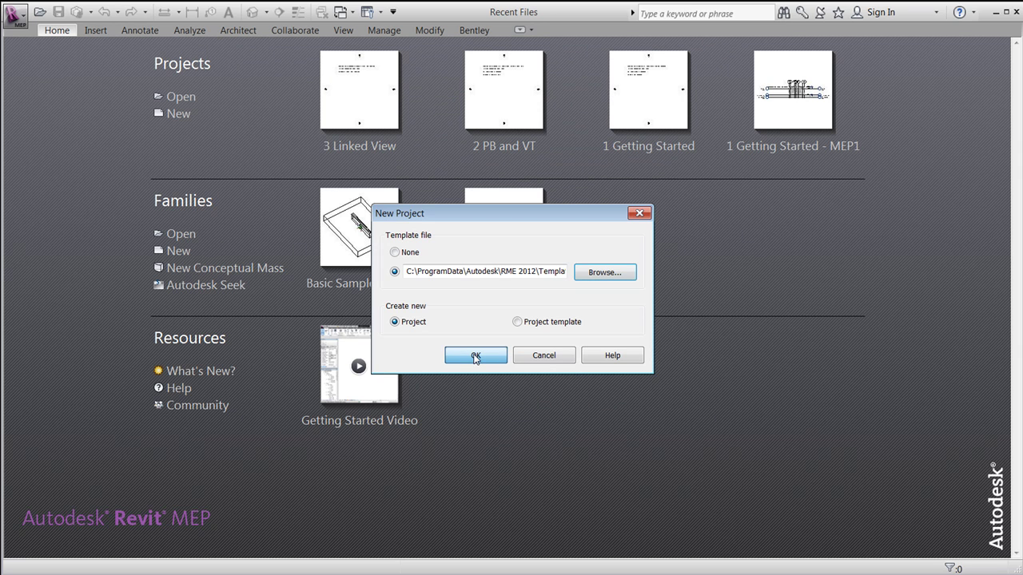
click(474, 355)
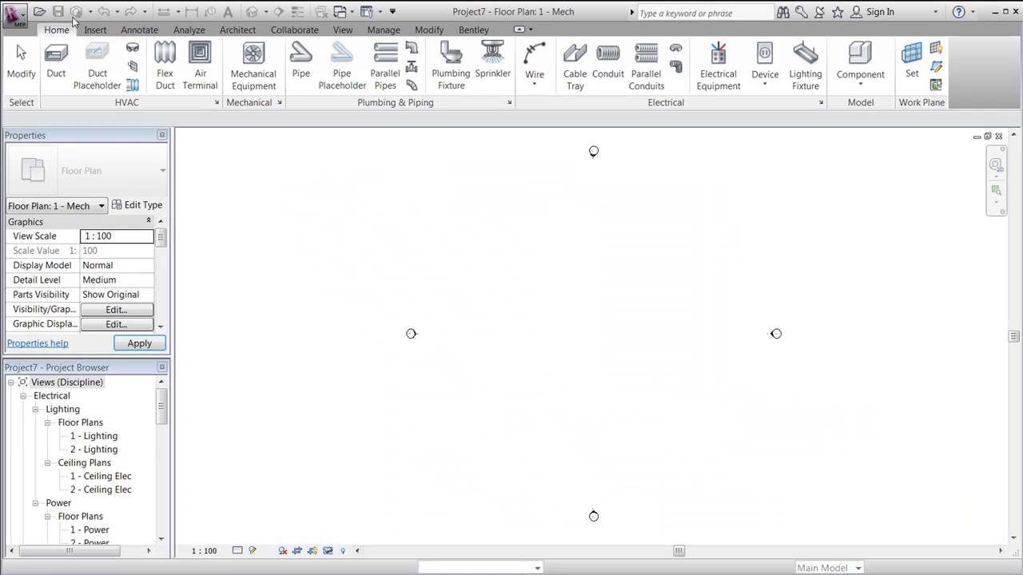
Pick COMMON HOUSE - Test with MEP from C:\_MOBL\2011 2A\CAHS3\MEP to link, positioned Auto - Origin to Origin.
click(95, 29)
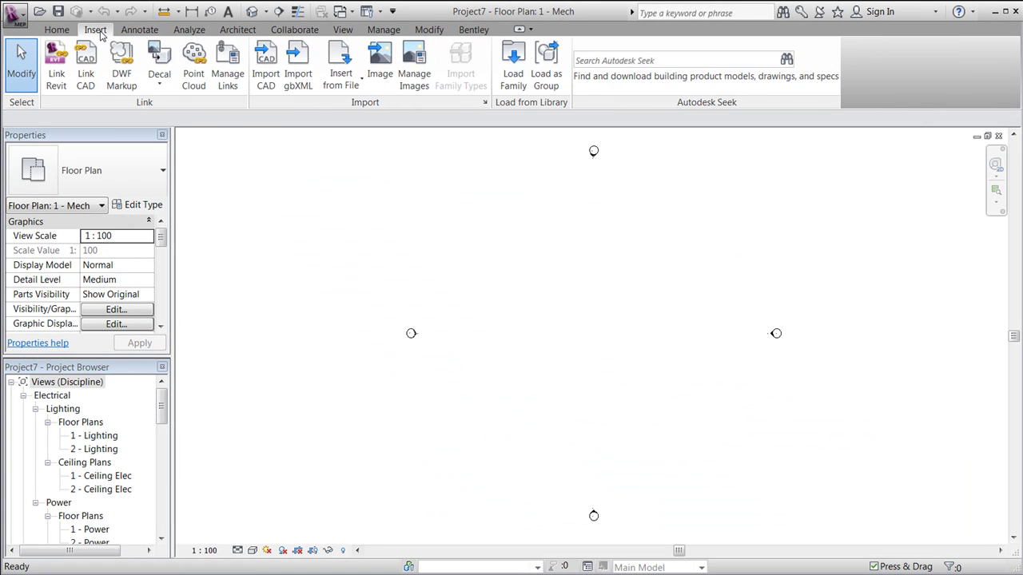
click(58, 86)
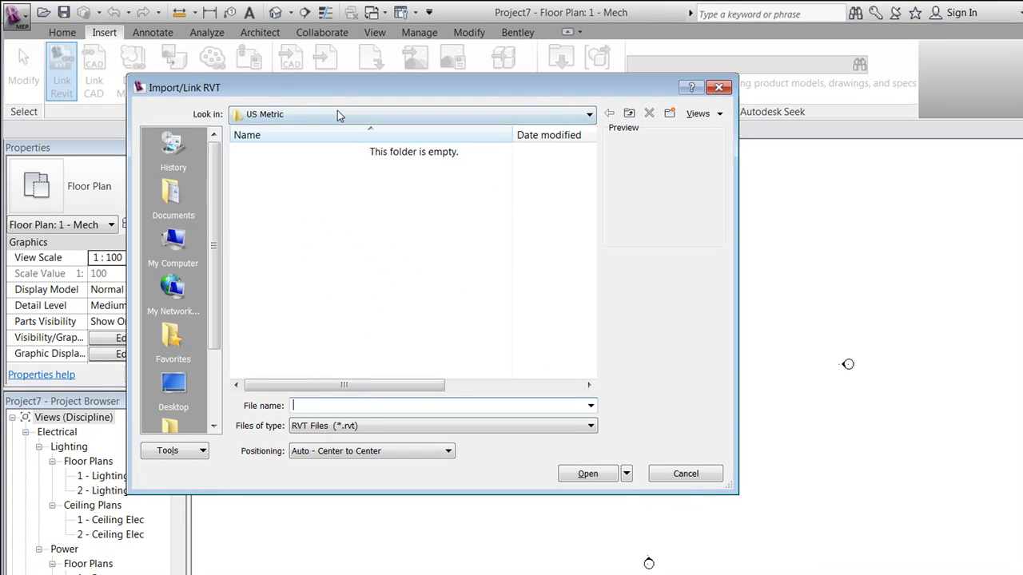
click(337, 114)
click(288, 153)
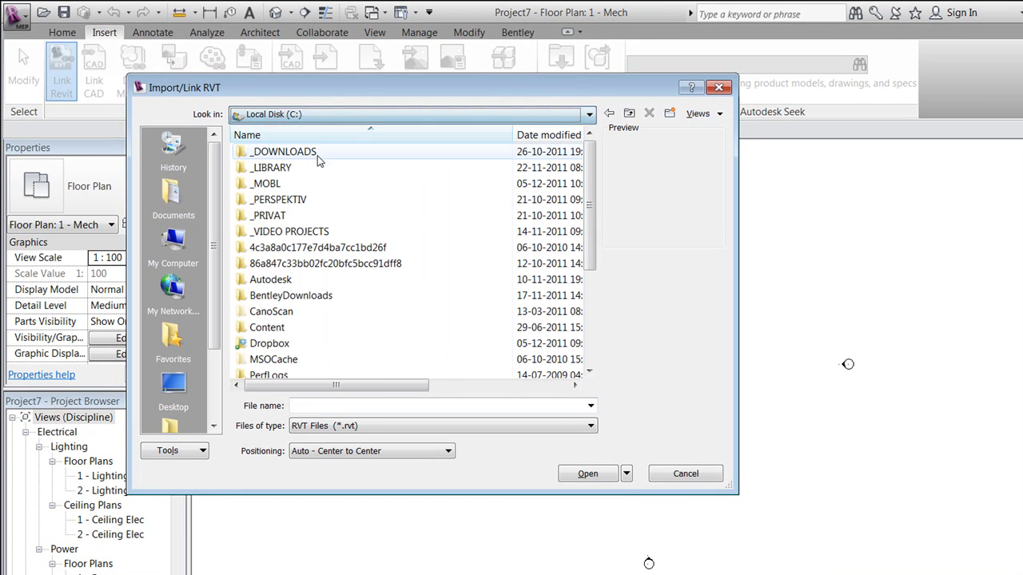
double_click(278, 185)
double_click(273, 168)
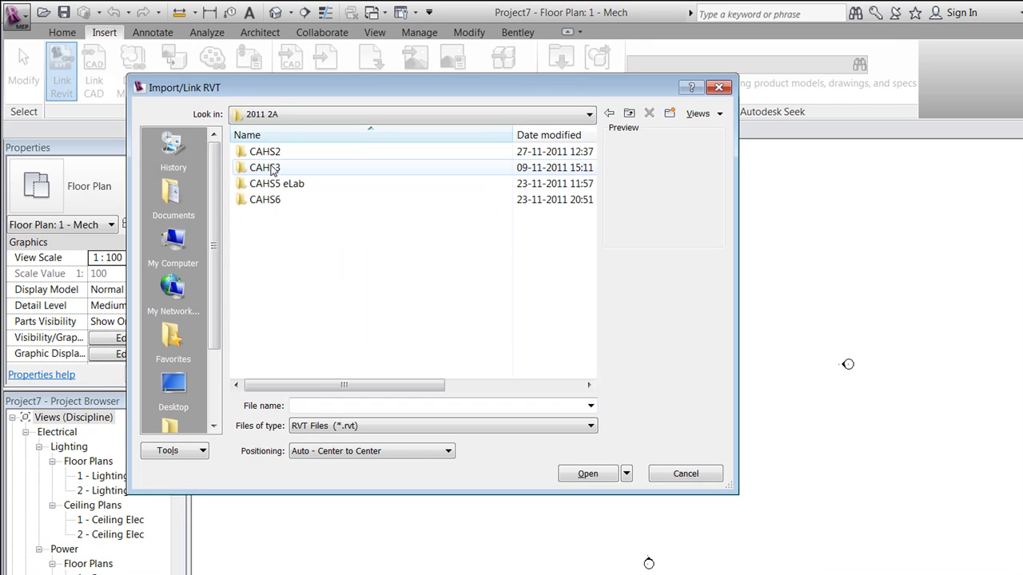
double_click(268, 167)
double_click(261, 153)
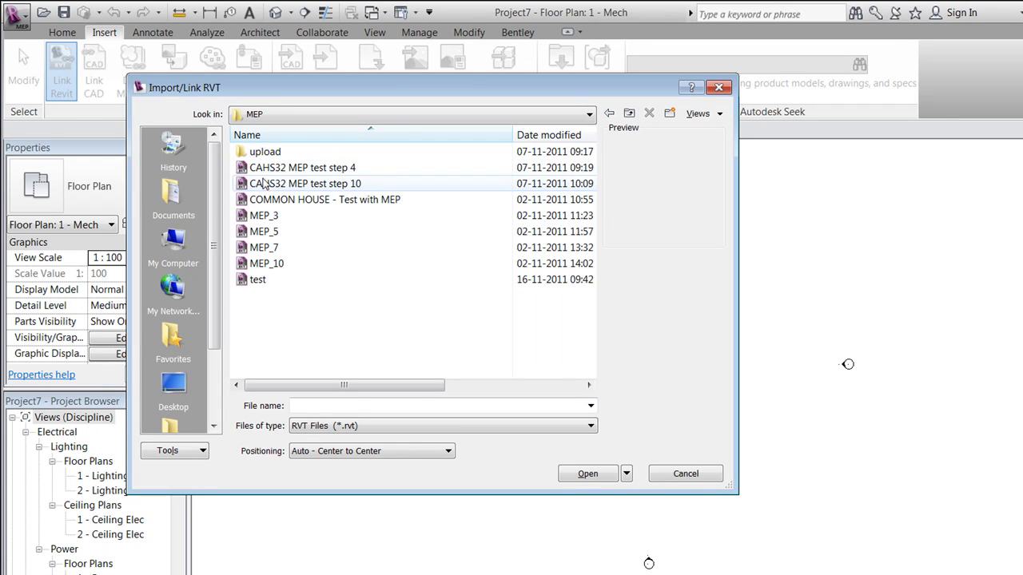
click(264, 199)
click(424, 453)
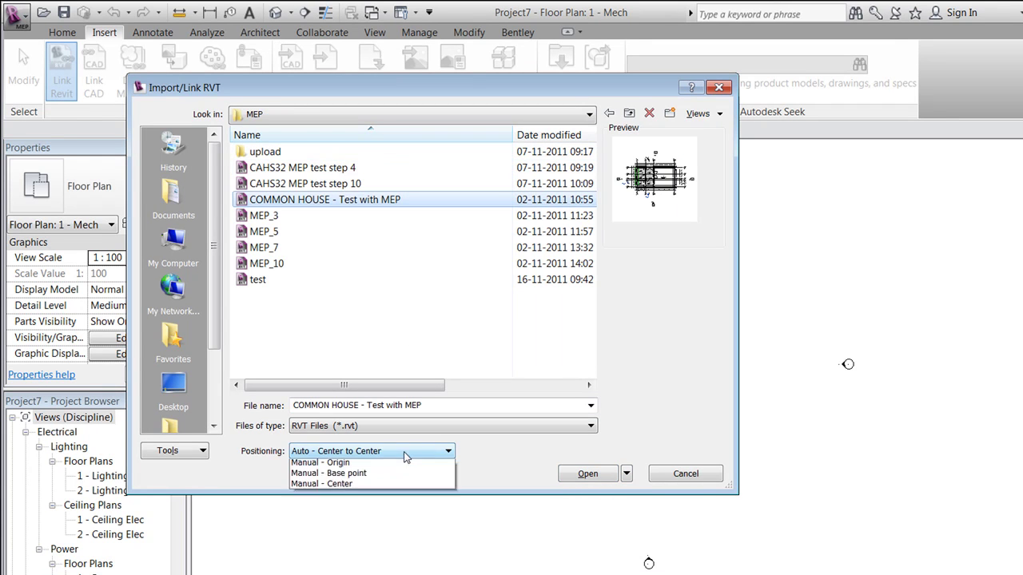
click(394, 481)
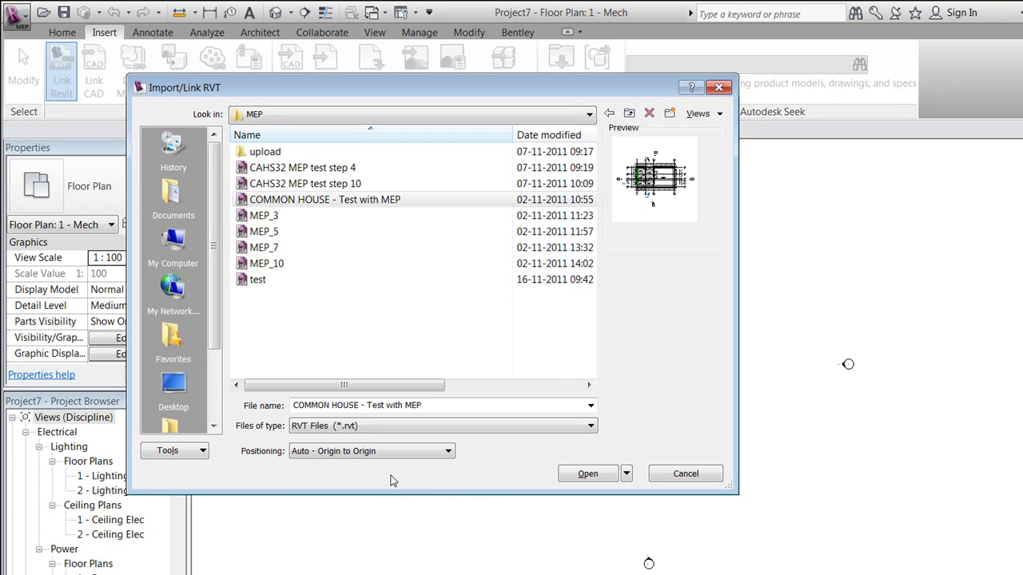
Link the COMMON HOUSE model and collapse the Lighting and Power view branches.
click(587, 475)
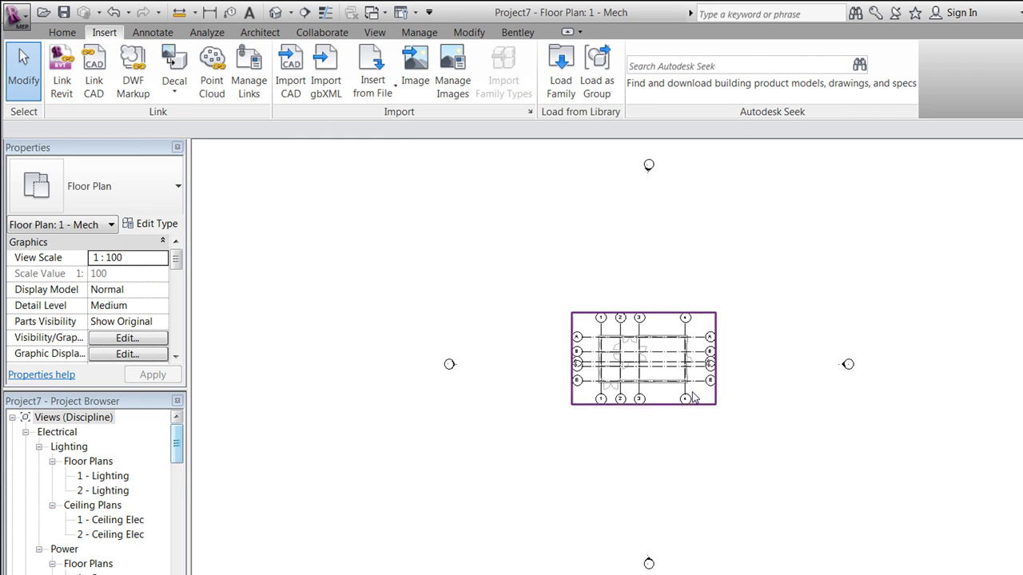
drag(177, 452, 179, 477)
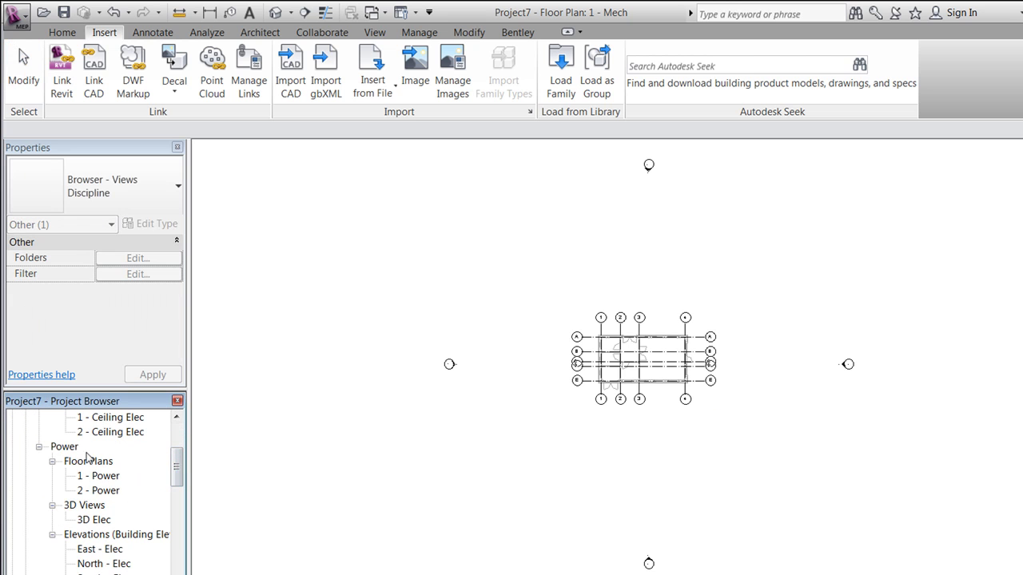
scroll(136, 475, up, 3)
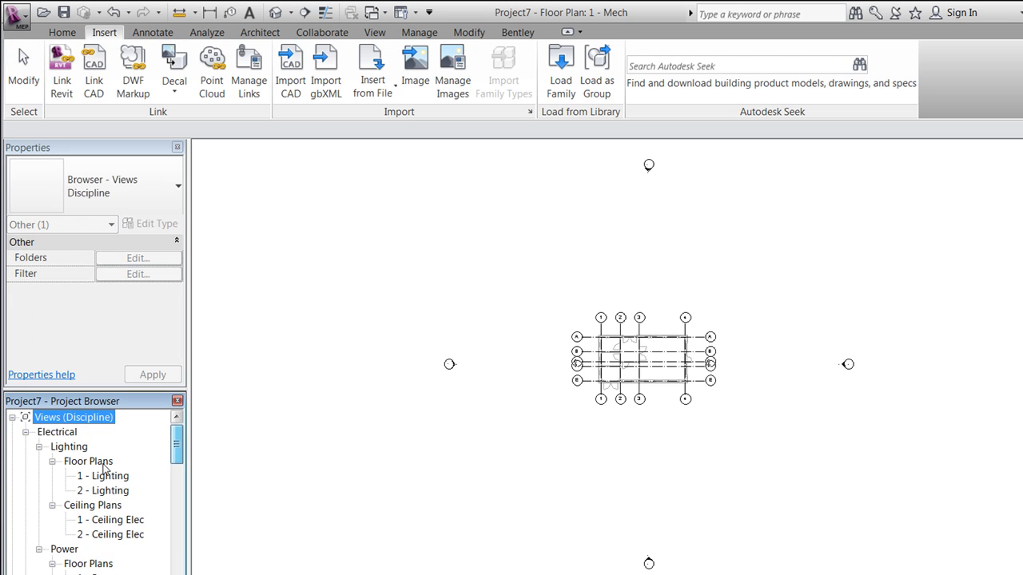
click(38, 447)
click(39, 462)
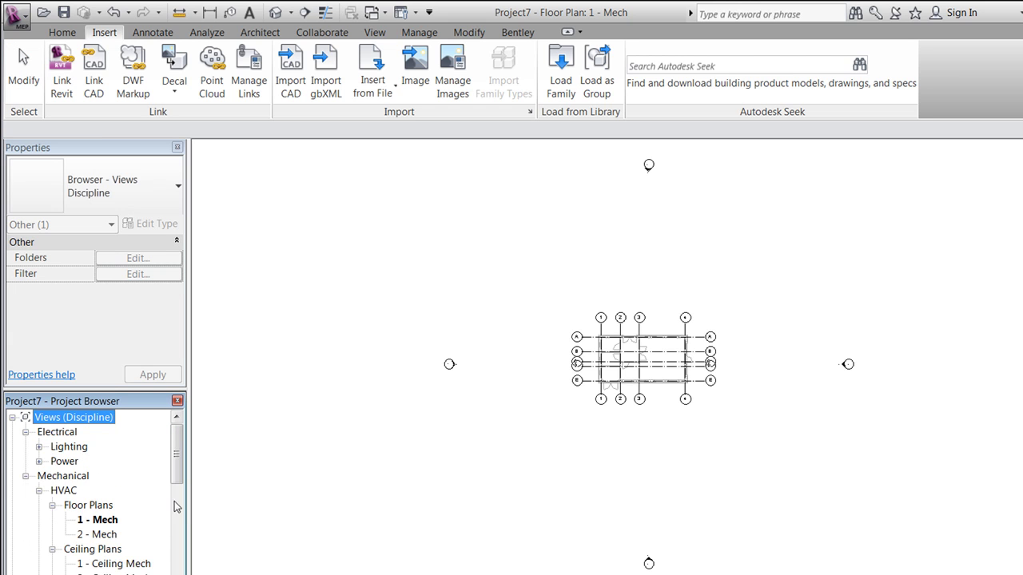
Open the {3D} view to see the linked gabled house.
scroll(177, 500, down, 2)
double_click(86, 535)
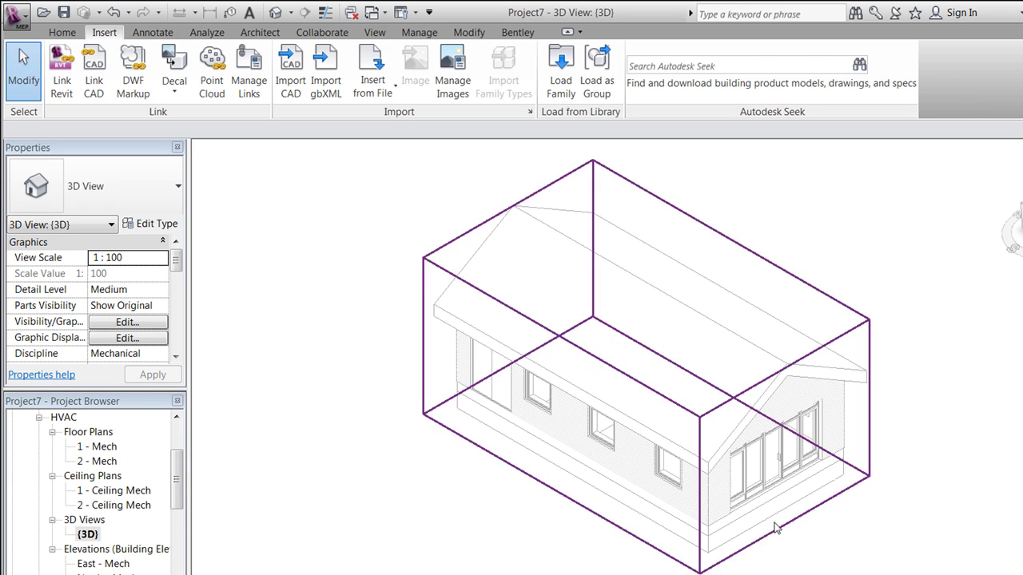
scroll(811, 552, up, 1)
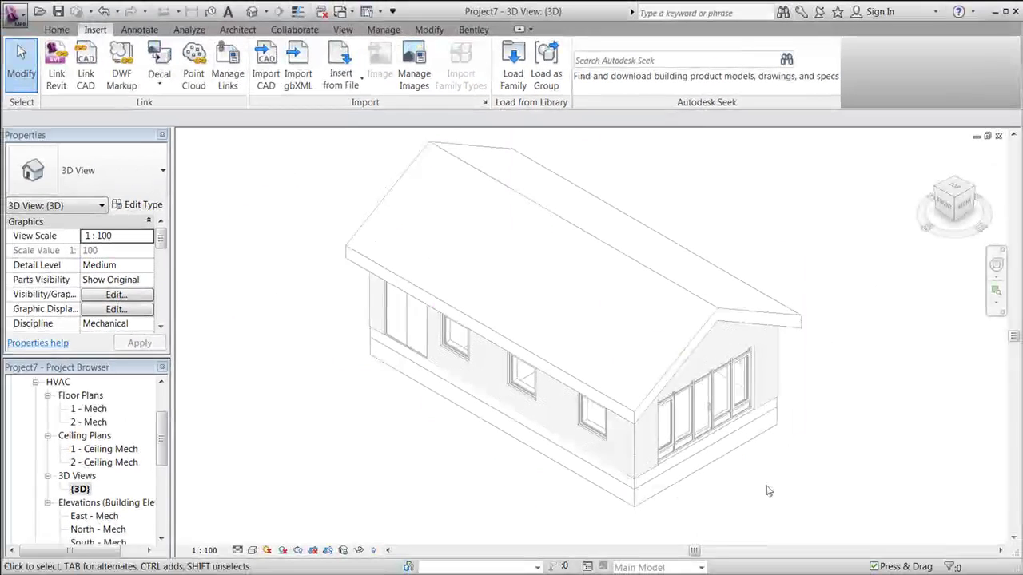
Open the East - Mech elevation and inspect the linked house model.
double_click(89, 517)
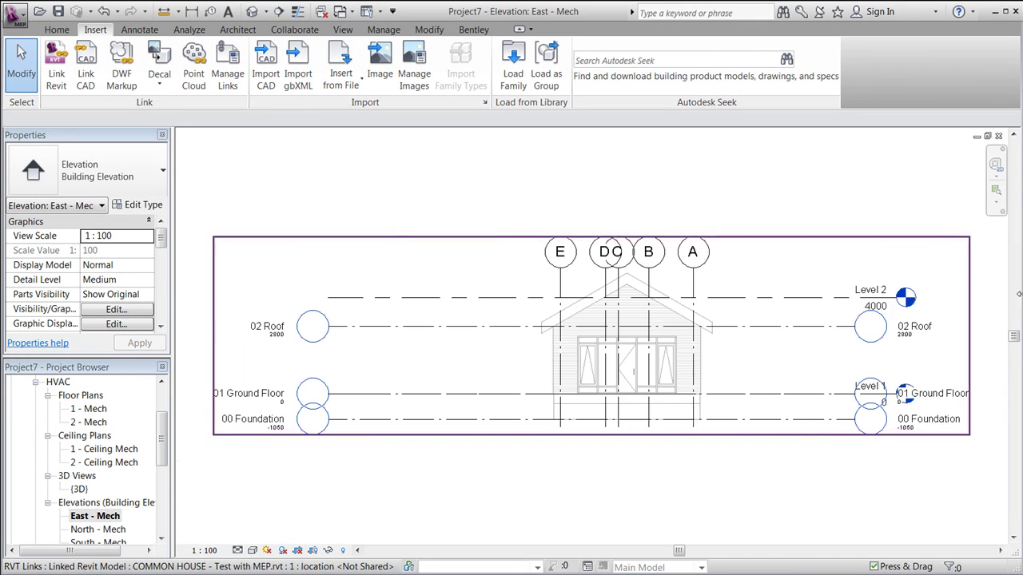
scroll(884, 497, up, 2)
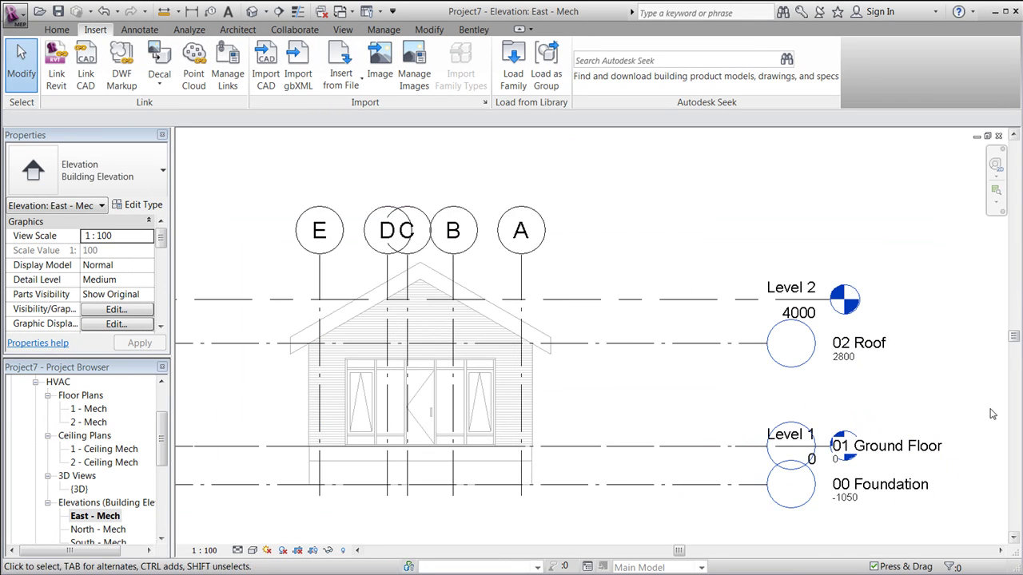
click(874, 496)
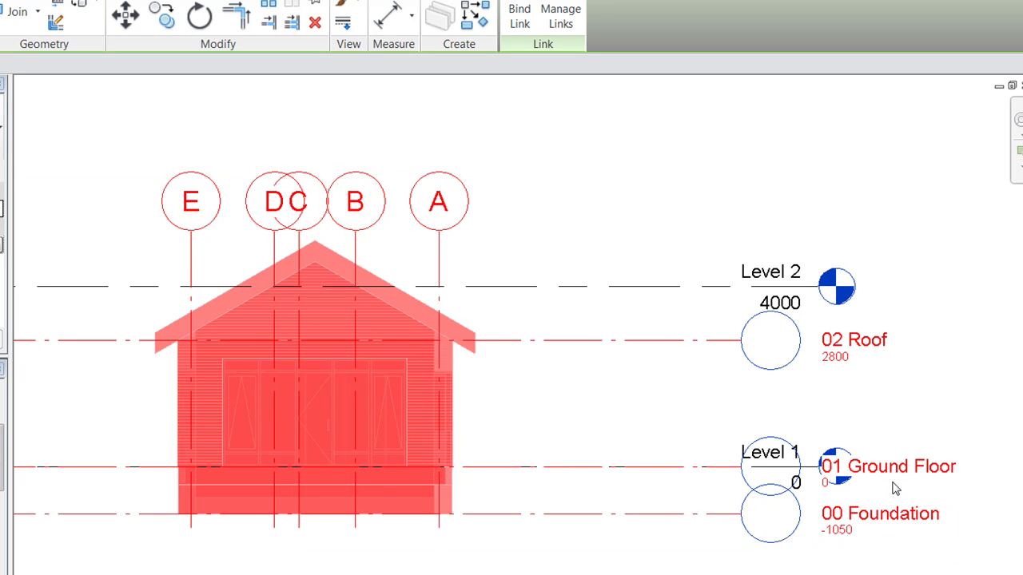
click(976, 393)
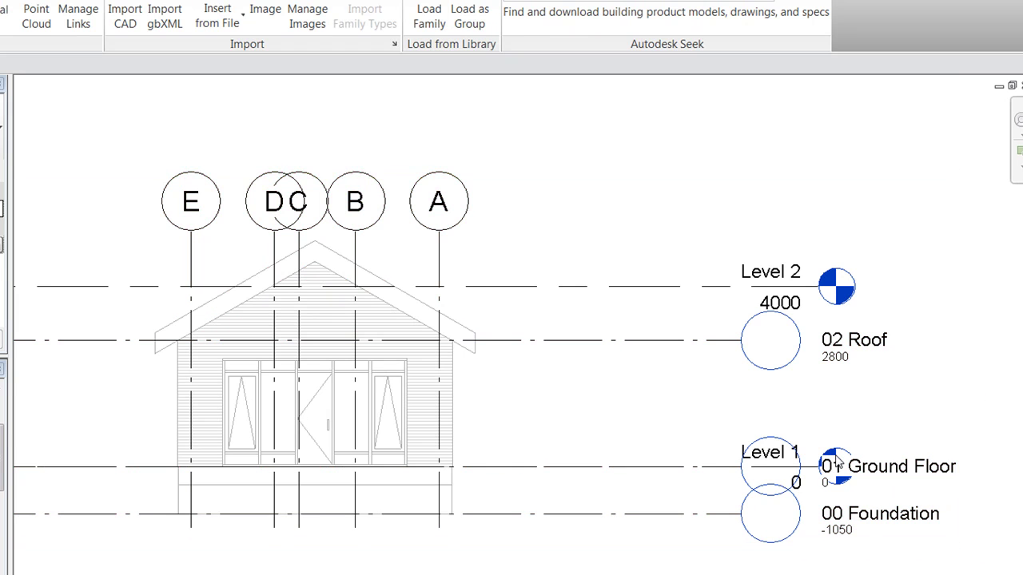
Check Level 1 and Level 2, then open the 1 - Mech floor plan.
click(766, 454)
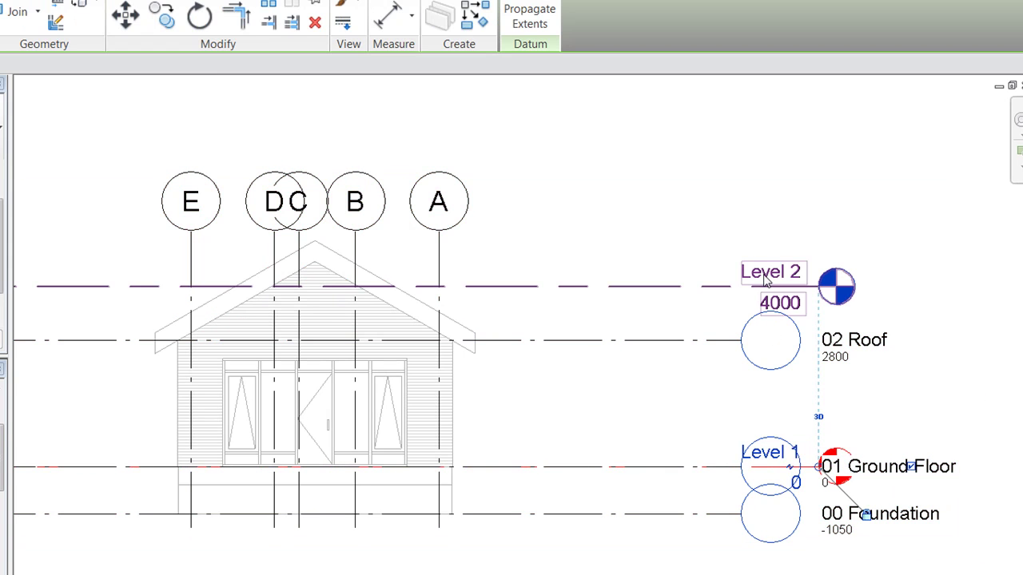
click(765, 279)
click(689, 209)
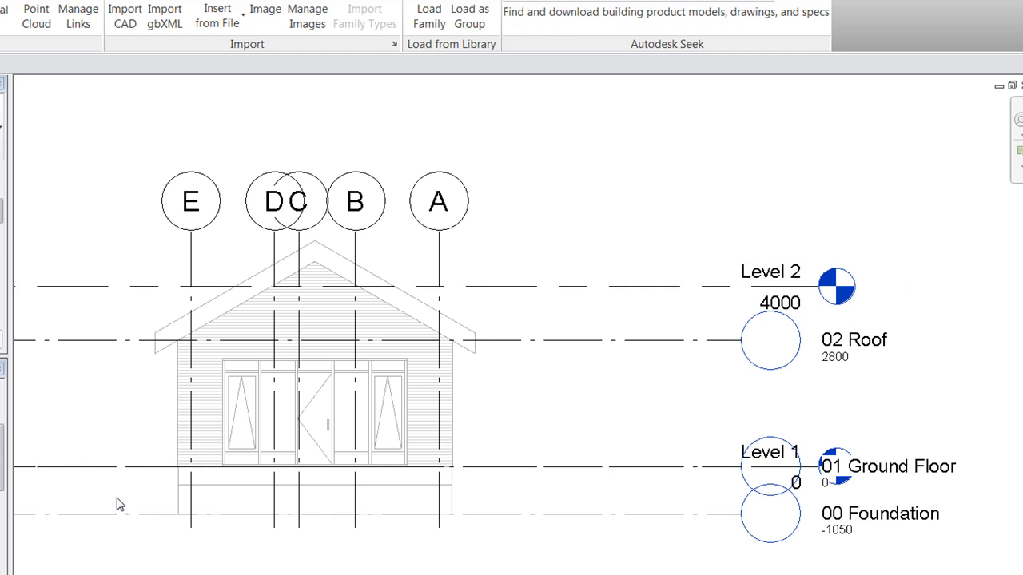
click(61, 505)
double_click(118, 500)
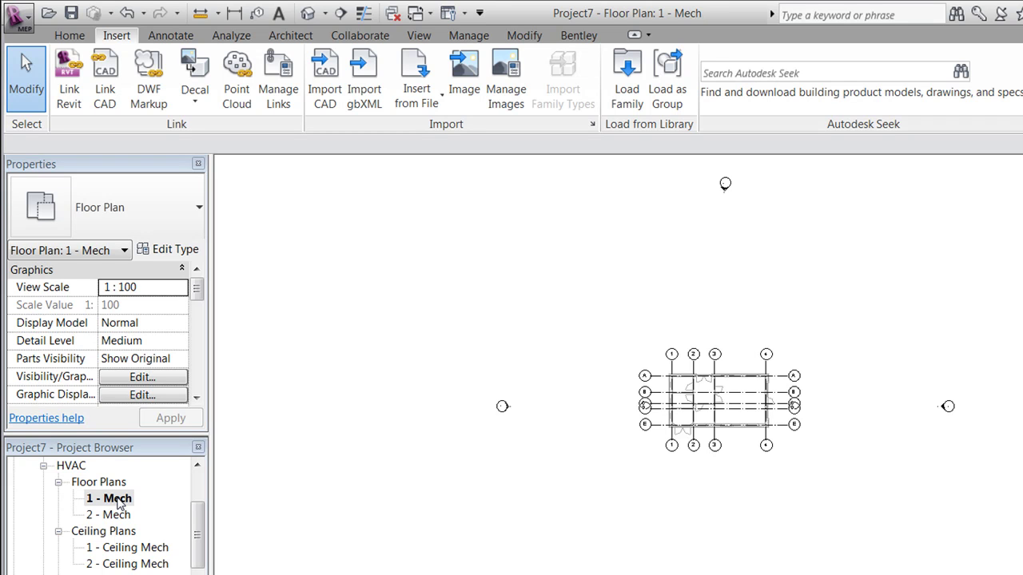
Duplicate the 1 - Mech floor plan and rename the copy 1 - Arch.
right_click(118, 500)
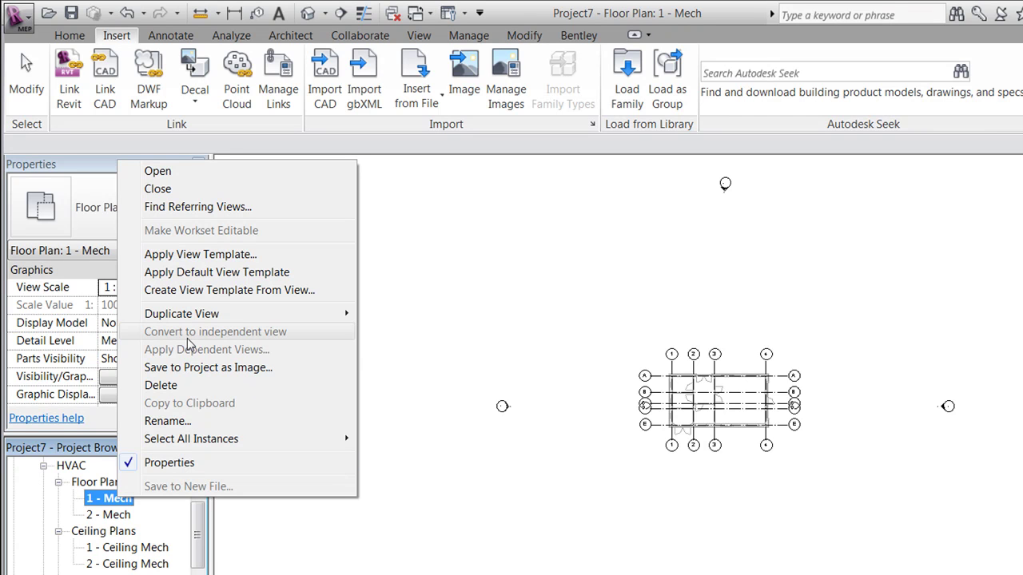
mouse_move(342, 313)
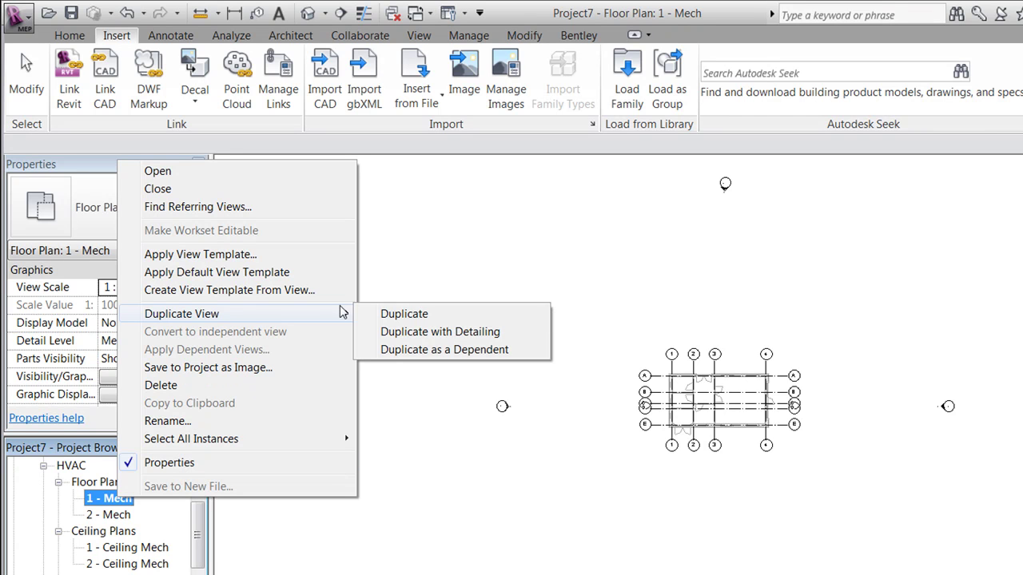
click(423, 317)
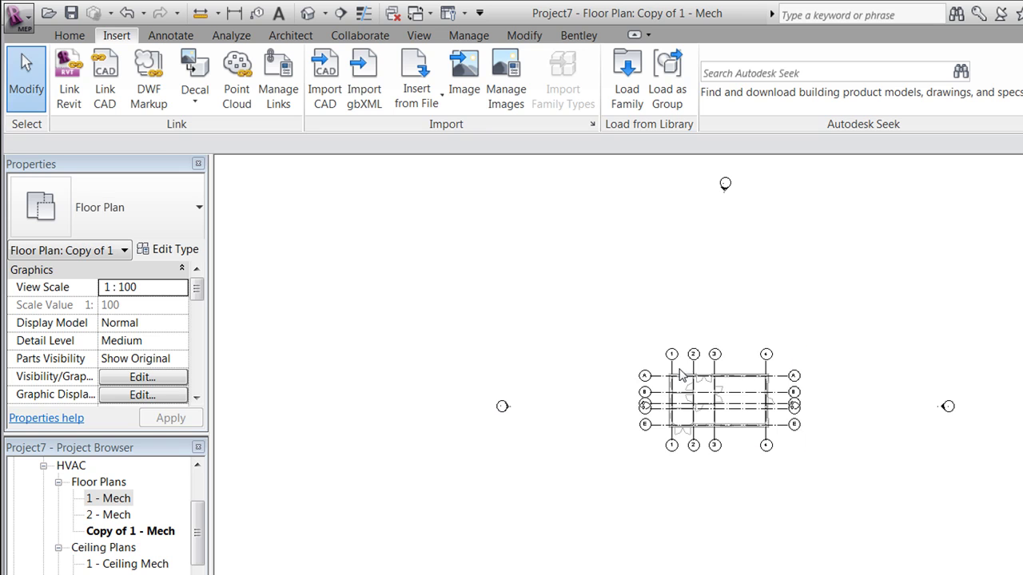
click(182, 532)
click(168, 534)
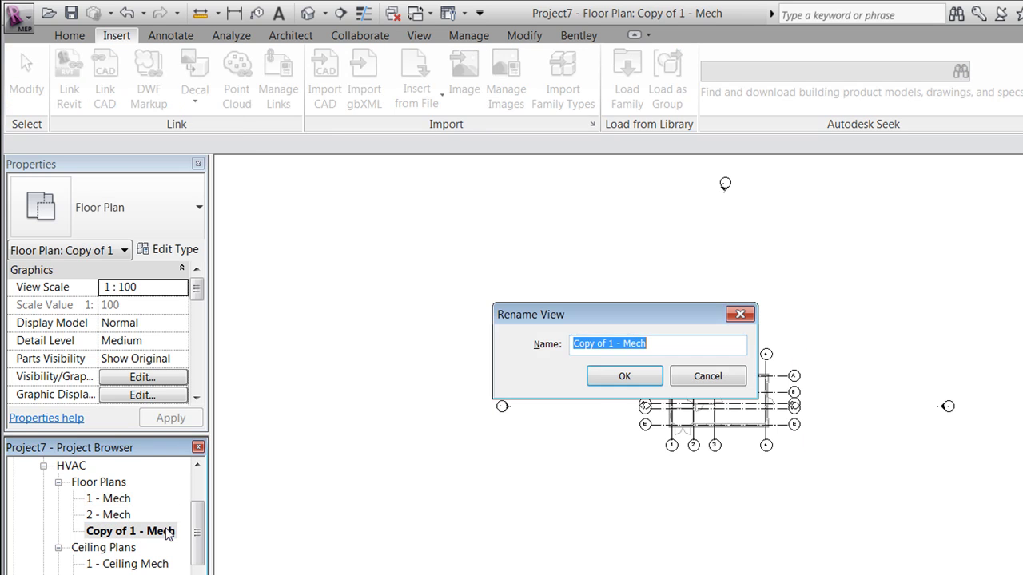
drag(609, 344, 572, 344)
key(BackSpace)
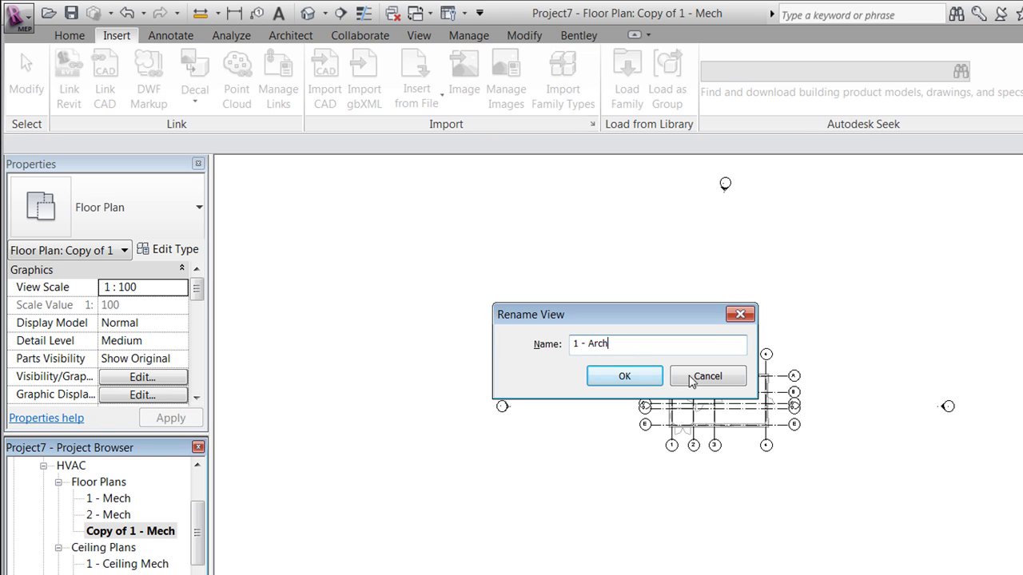
click(620, 376)
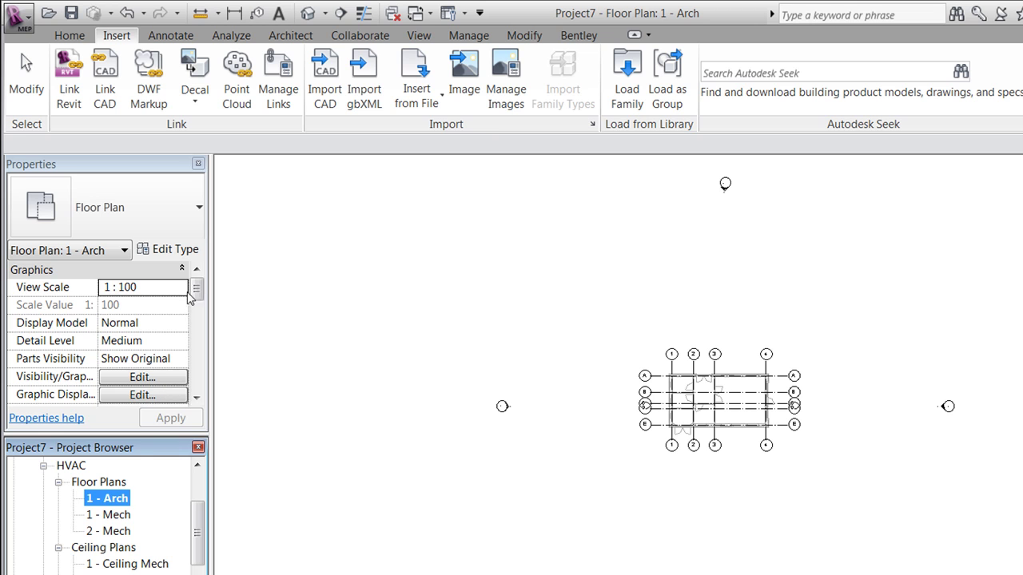
Set the 1 - Arch view's Discipline to Architectural and Sub-Discipline to General.
drag(195, 290, 196, 311)
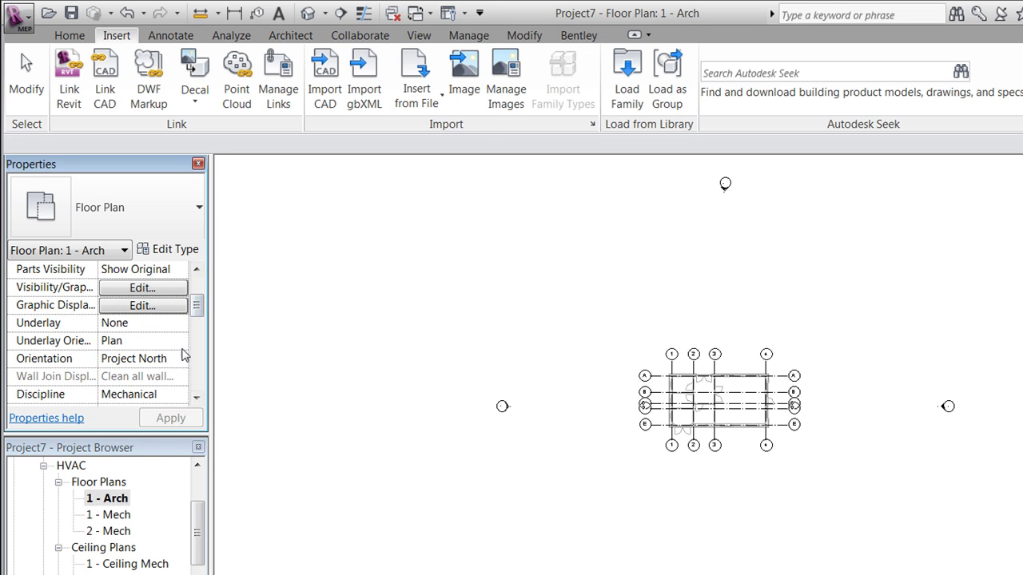
click(183, 395)
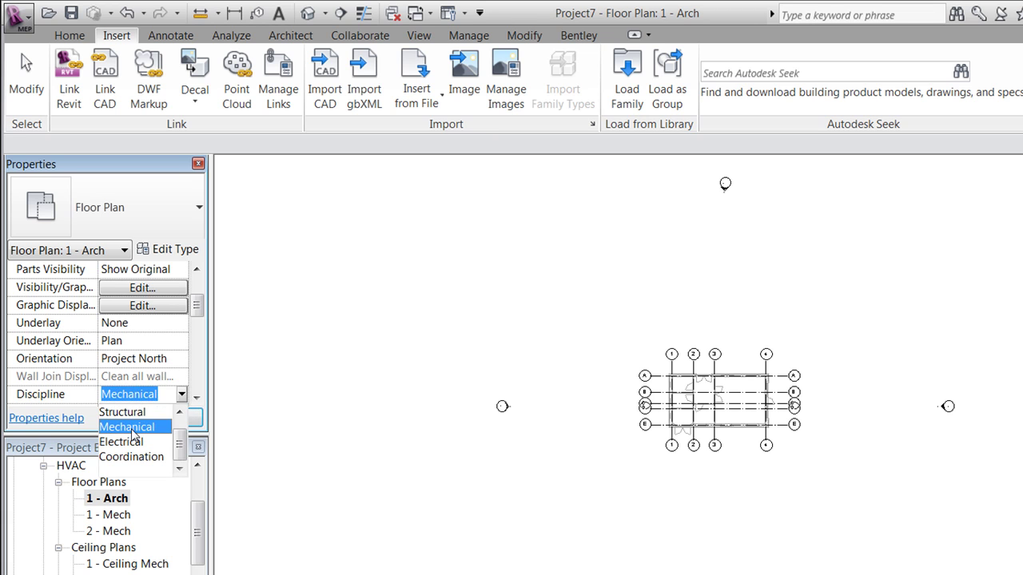
drag(175, 444, 176, 428)
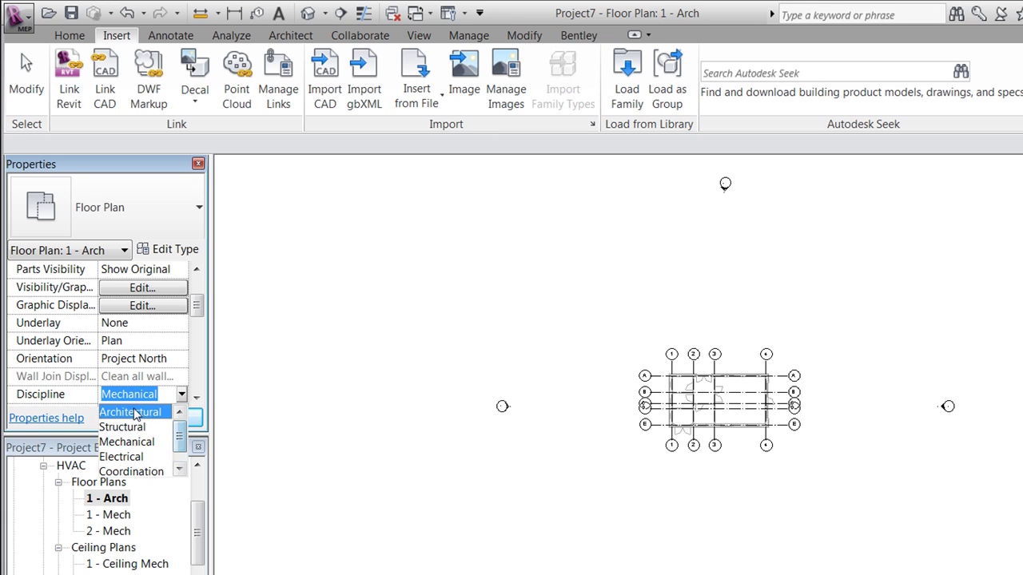
click(128, 412)
click(196, 399)
click(197, 399)
click(196, 399)
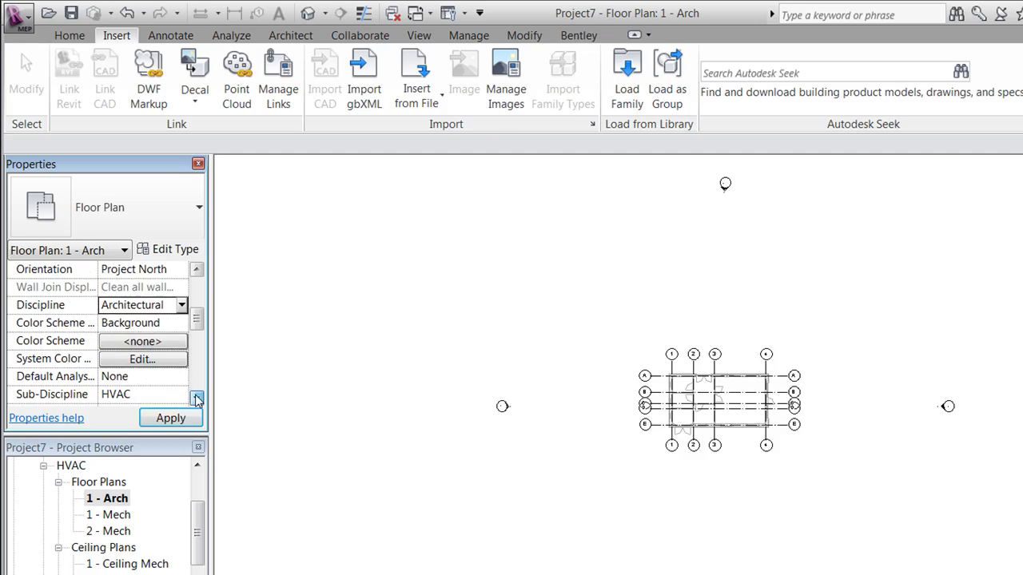
click(138, 308)
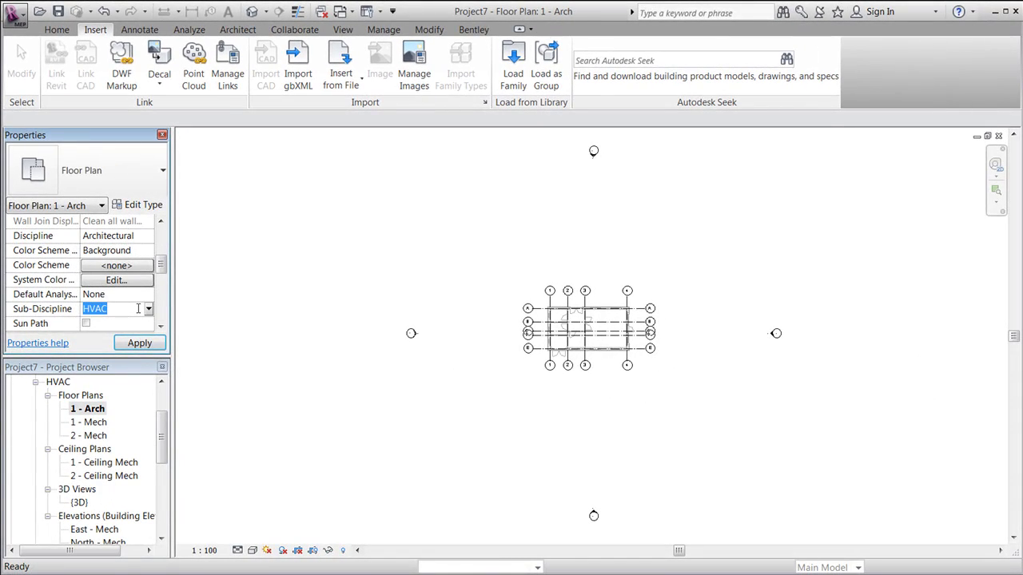
text(General)
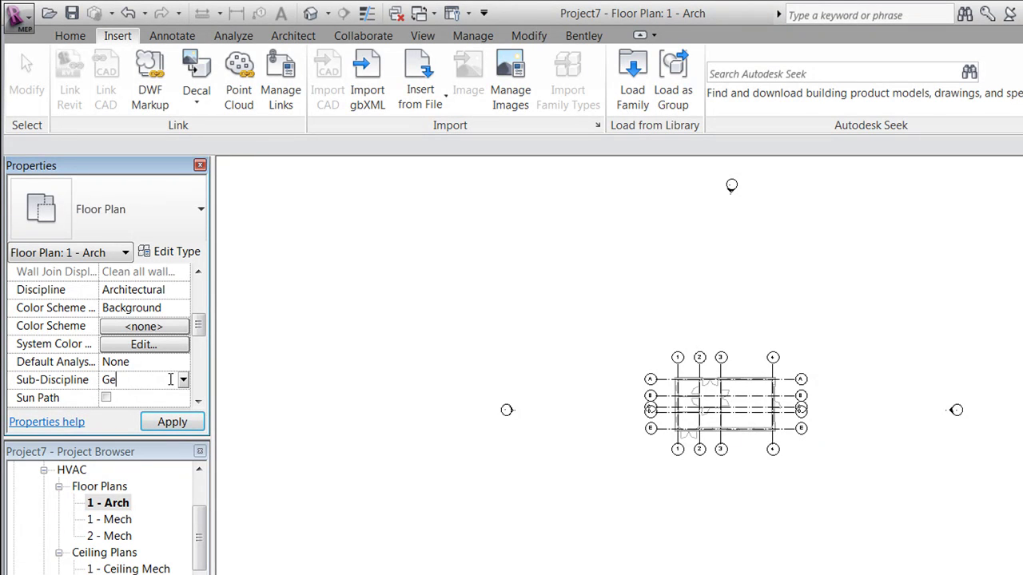
click(191, 425)
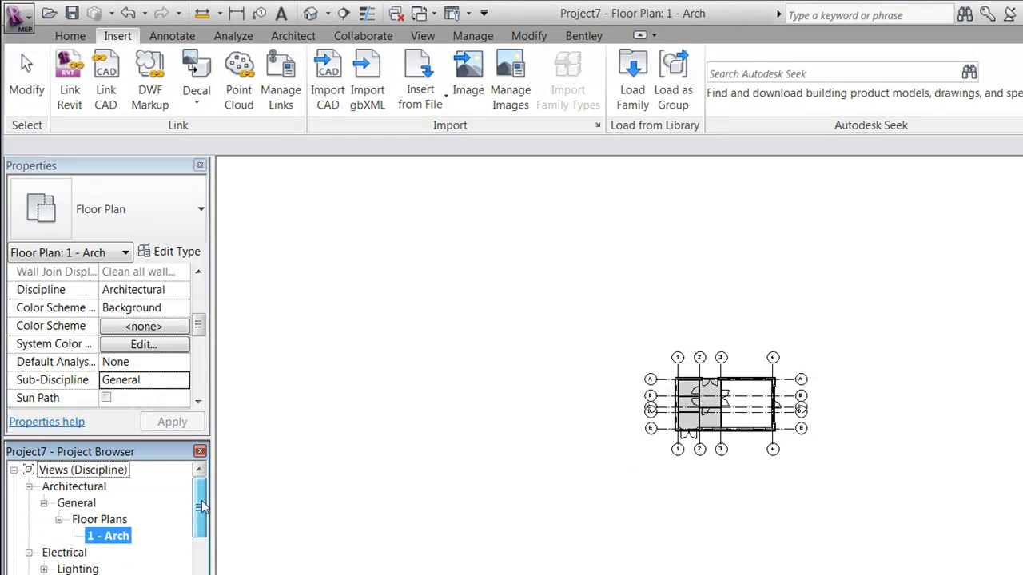
Collapse the Architectural, Electrical and Mechanical view groups in the Project Browser.
click(28, 487)
click(28, 503)
click(28, 520)
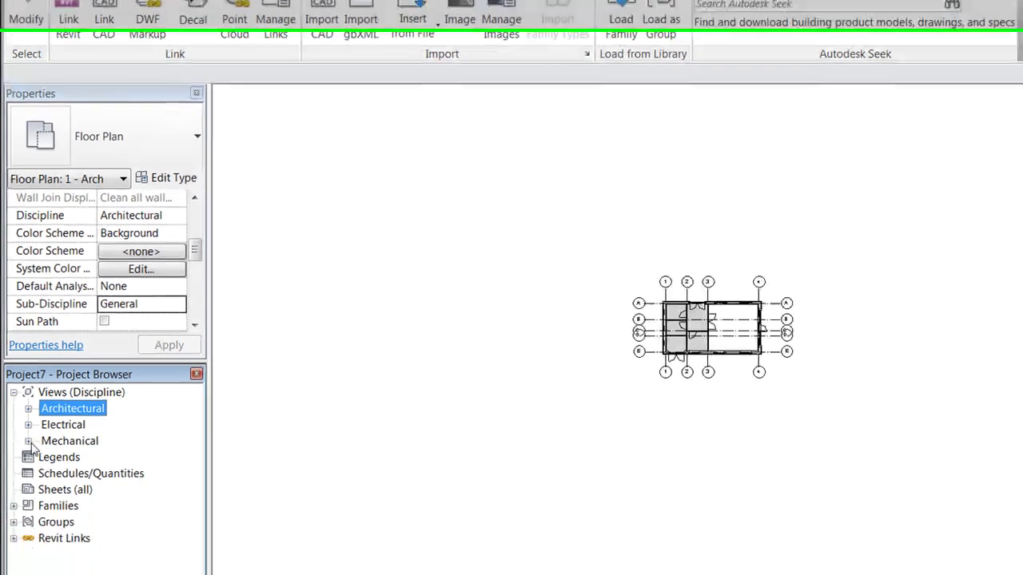
Duplicate the East - Mech elevation and rename the copy East - Arch.
click(29, 519)
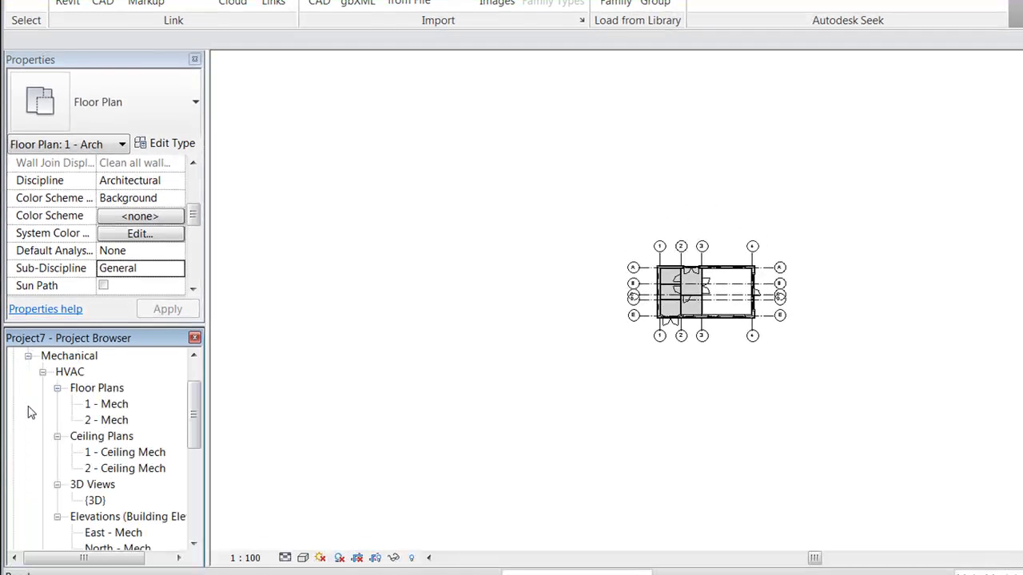
click(105, 533)
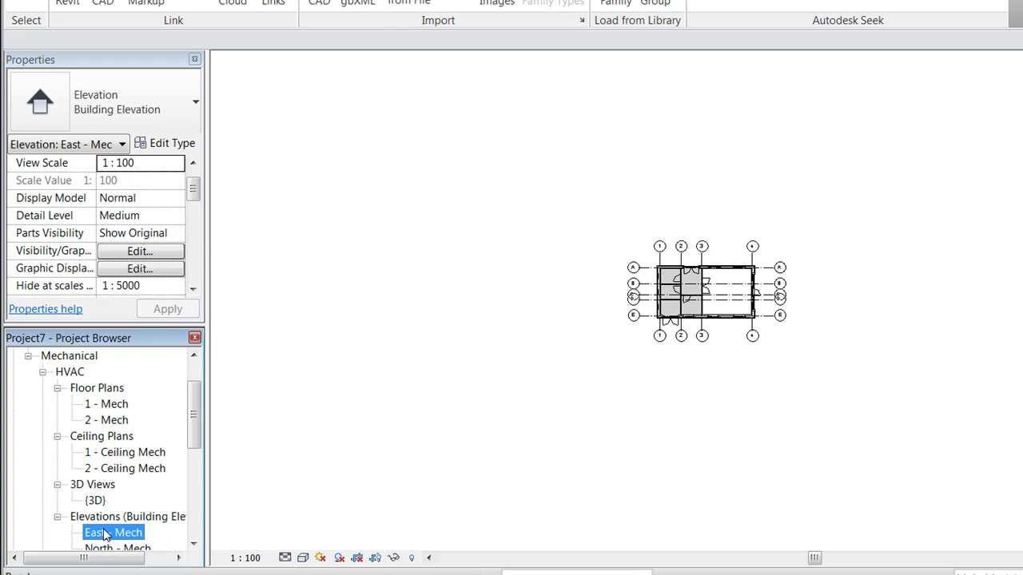
right_click(105, 533)
mouse_move(327, 349)
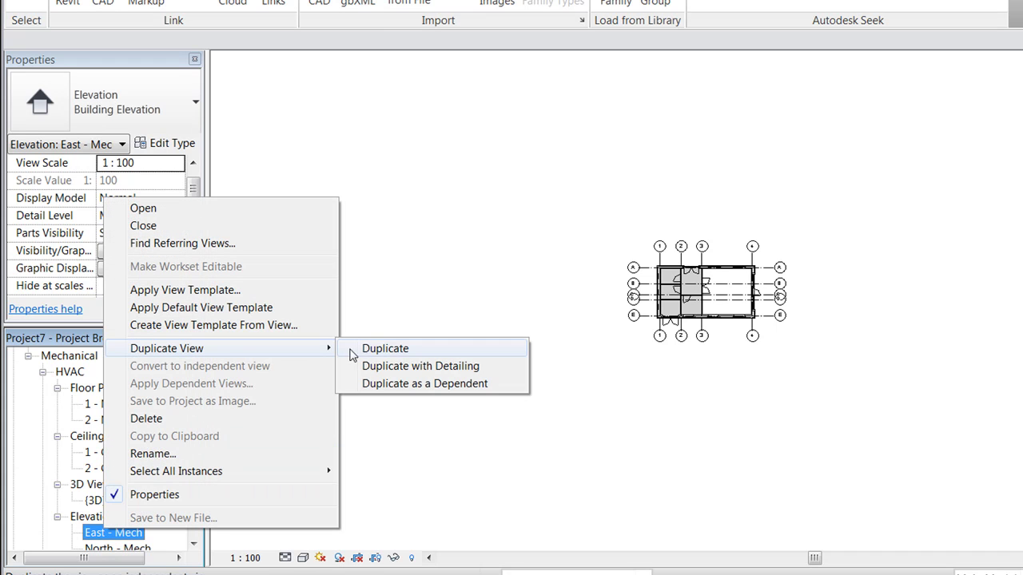
click(403, 352)
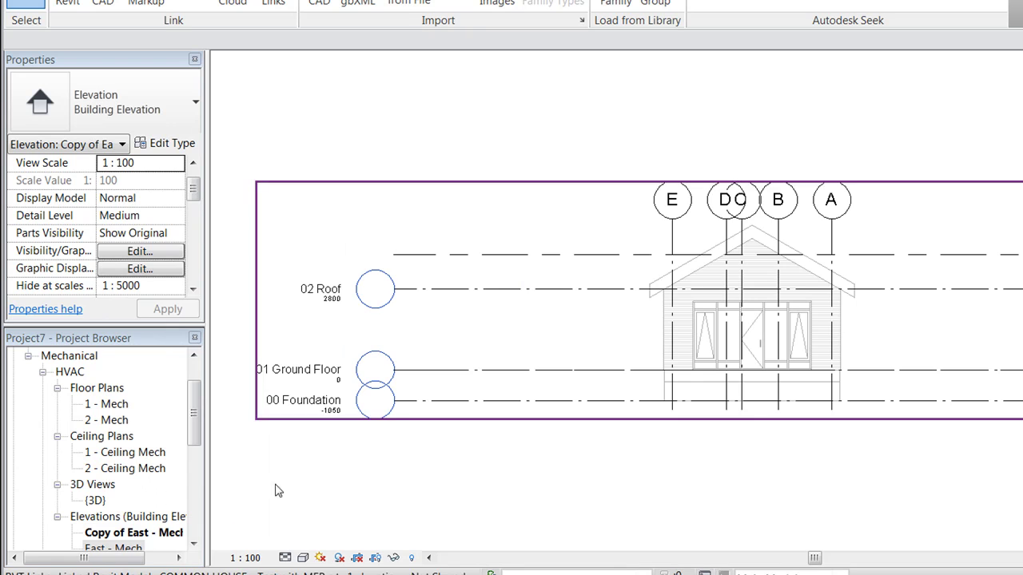
click(133, 533)
key(F2)
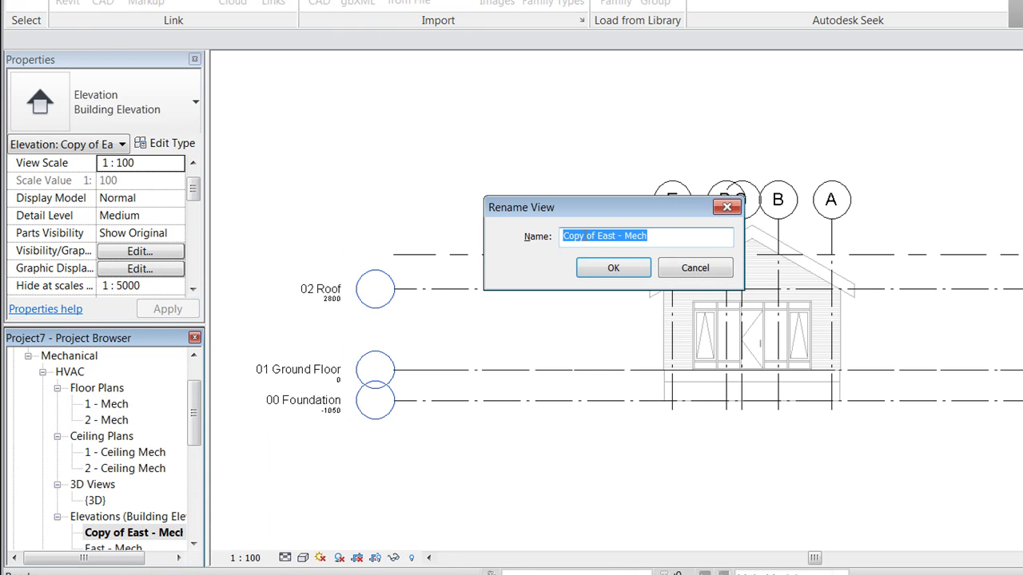
drag(596, 240, 489, 223)
key(BackSpace)
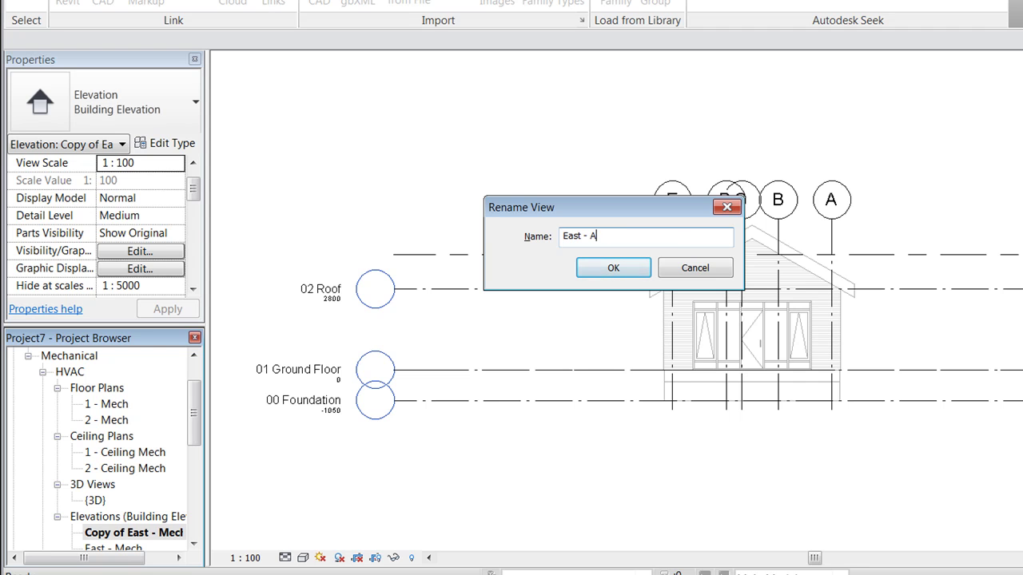
click(609, 270)
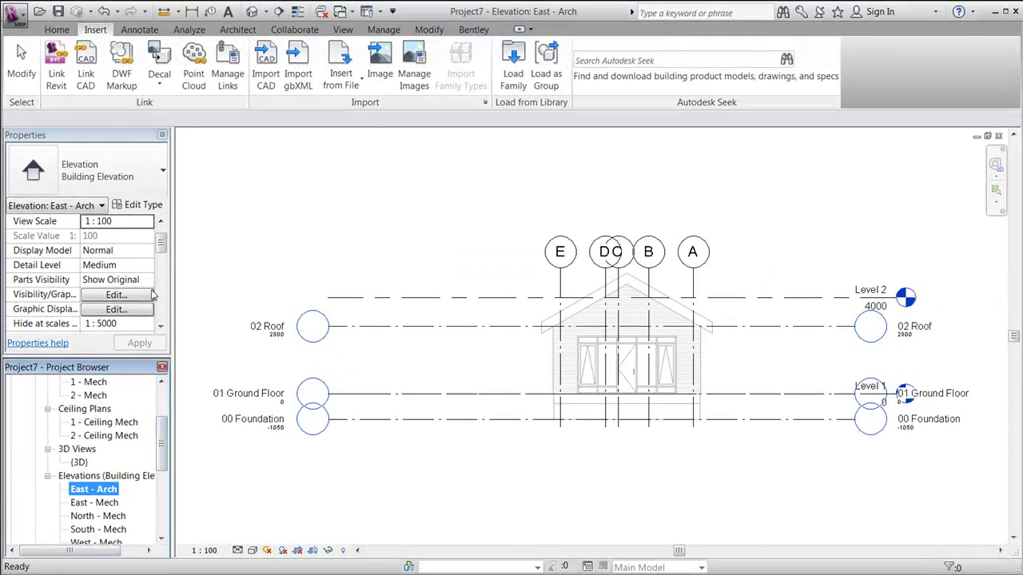
Give East - Arch Architectural discipline and General sub-discipline, then collapse the Mechanical group.
drag(161, 242, 162, 255)
click(148, 264)
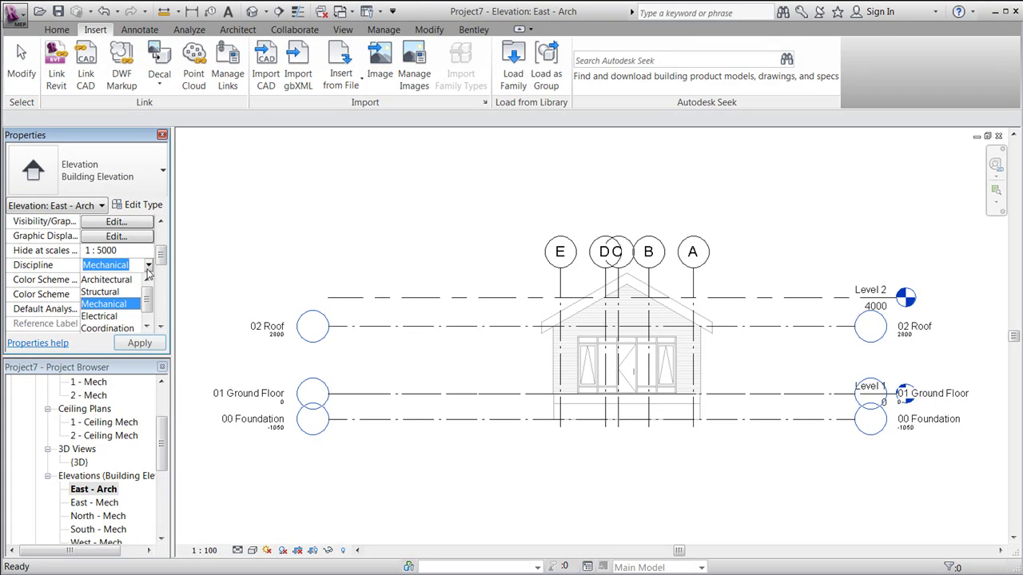
click(128, 279)
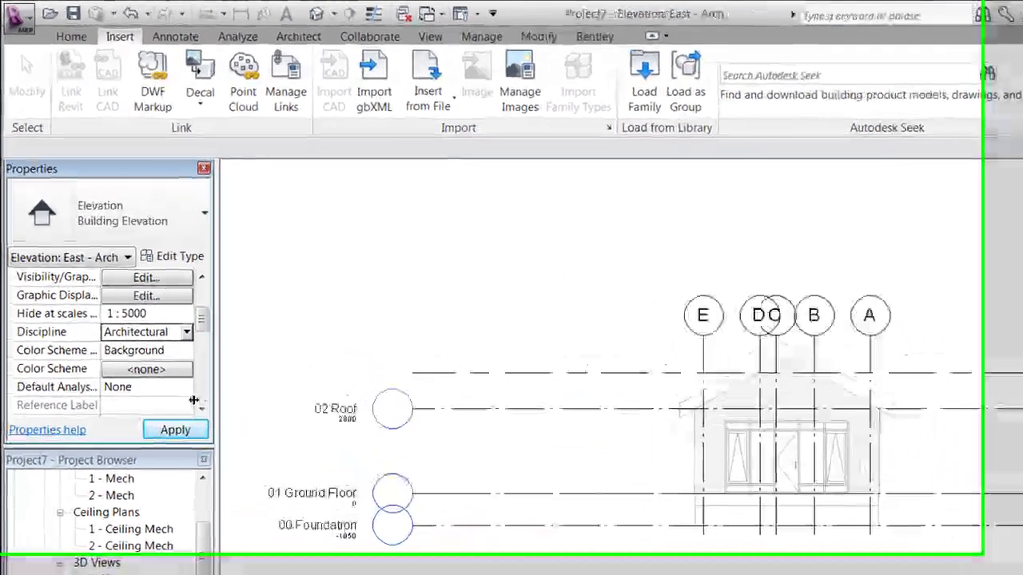
scroll(137, 319, down, 2)
click(192, 404)
click(194, 405)
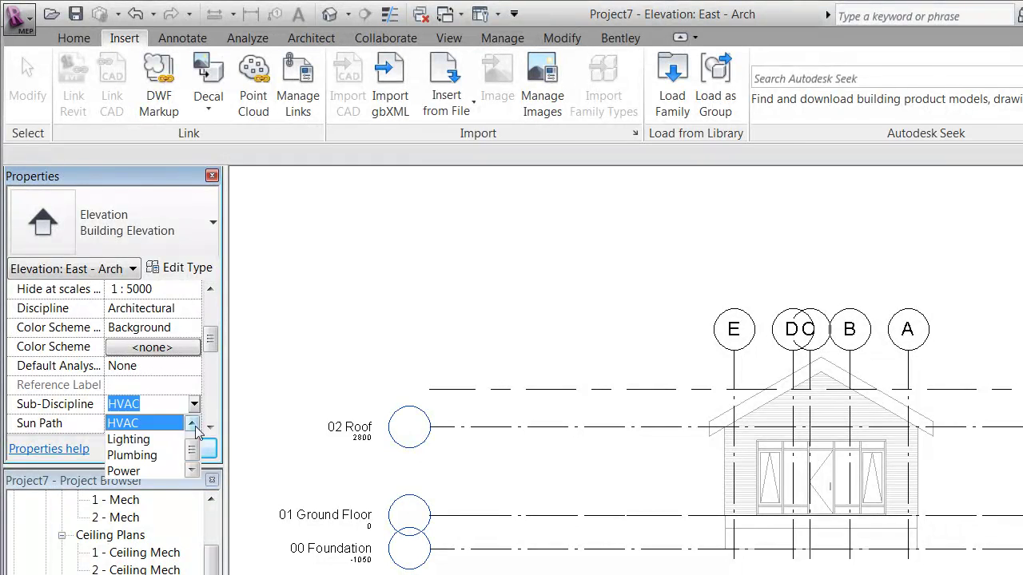
click(134, 424)
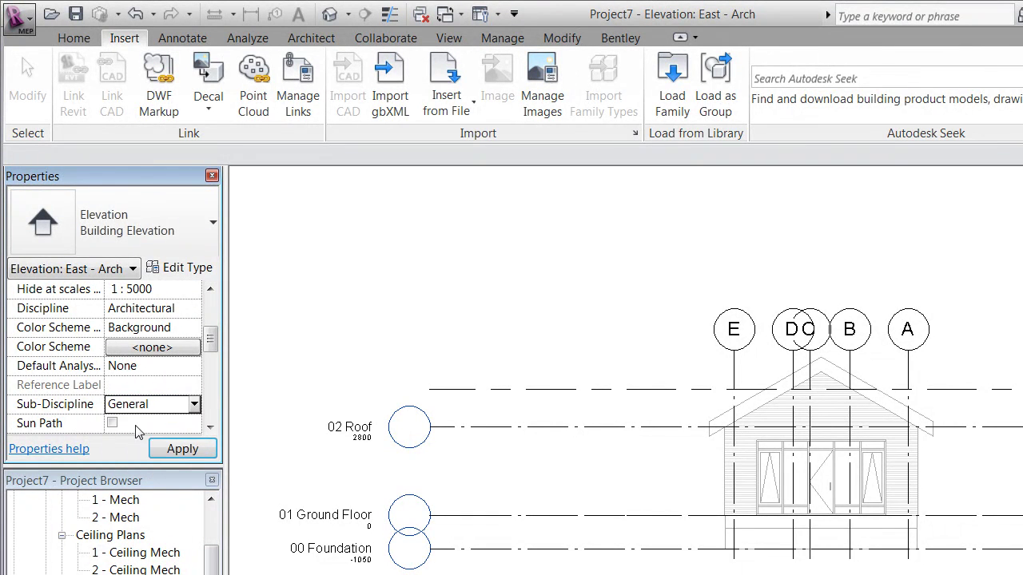
click(182, 449)
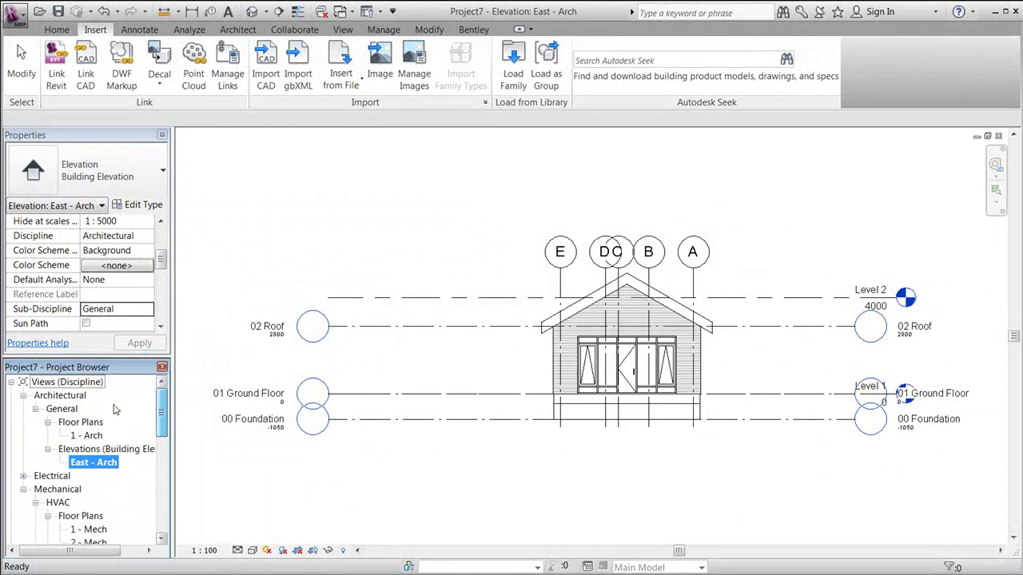
click(23, 489)
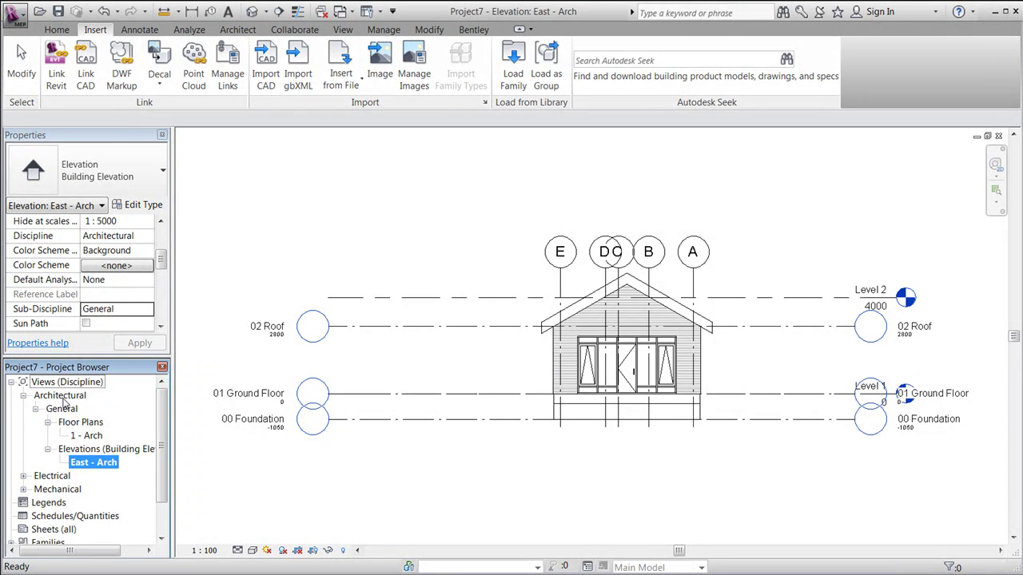
Open the 1 - Arch floor plan.
double_click(87, 436)
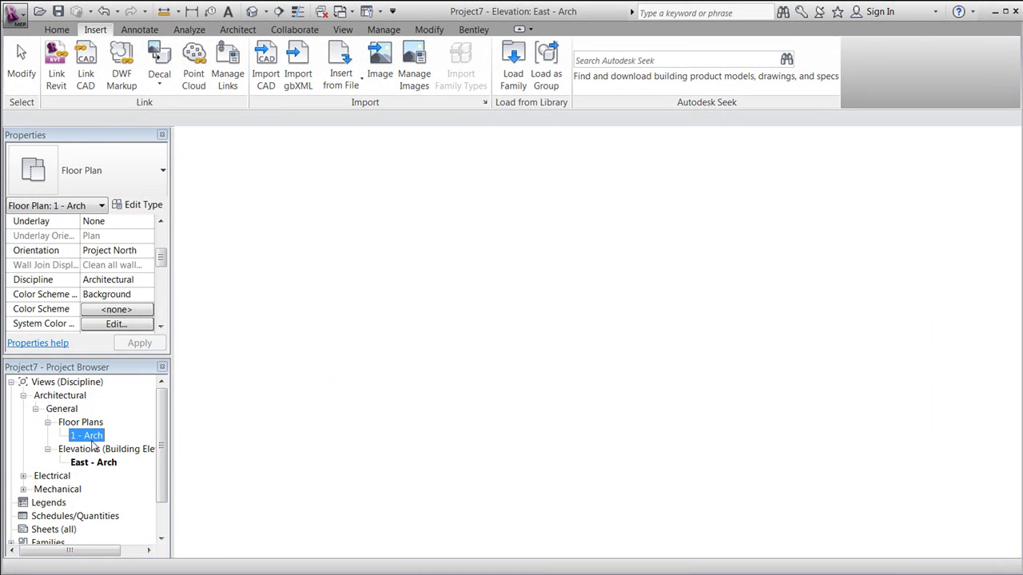
scroll(600, 334, up, 4)
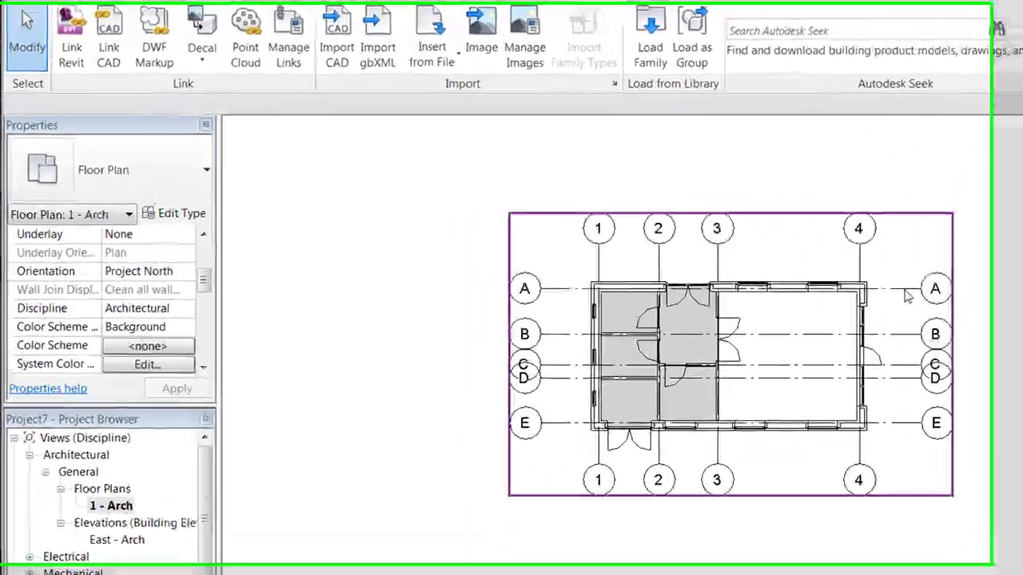
scroll(907, 297, up, 1)
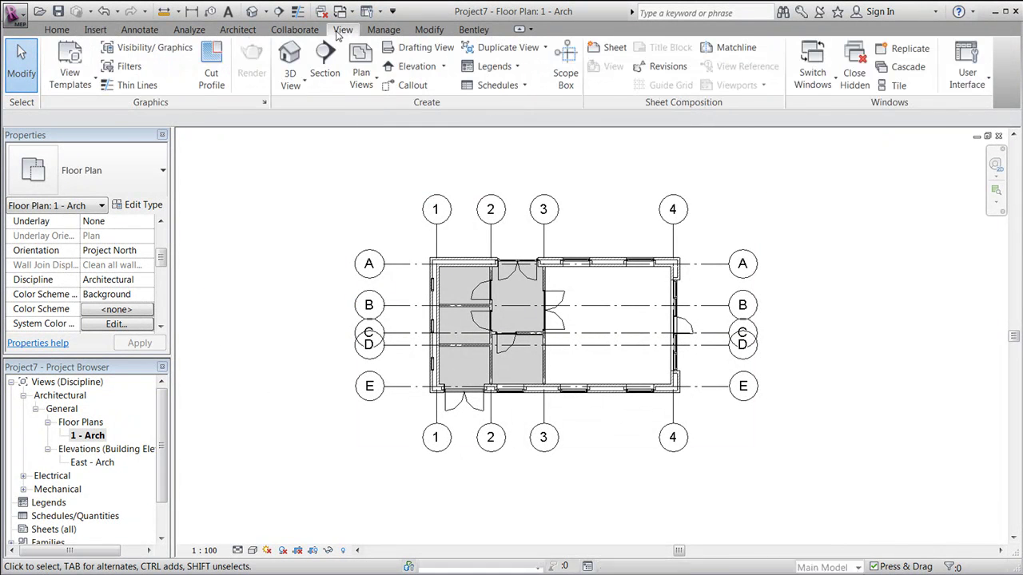
Display the linked house By linked view using its 01 Ground Floor view.
click(152, 47)
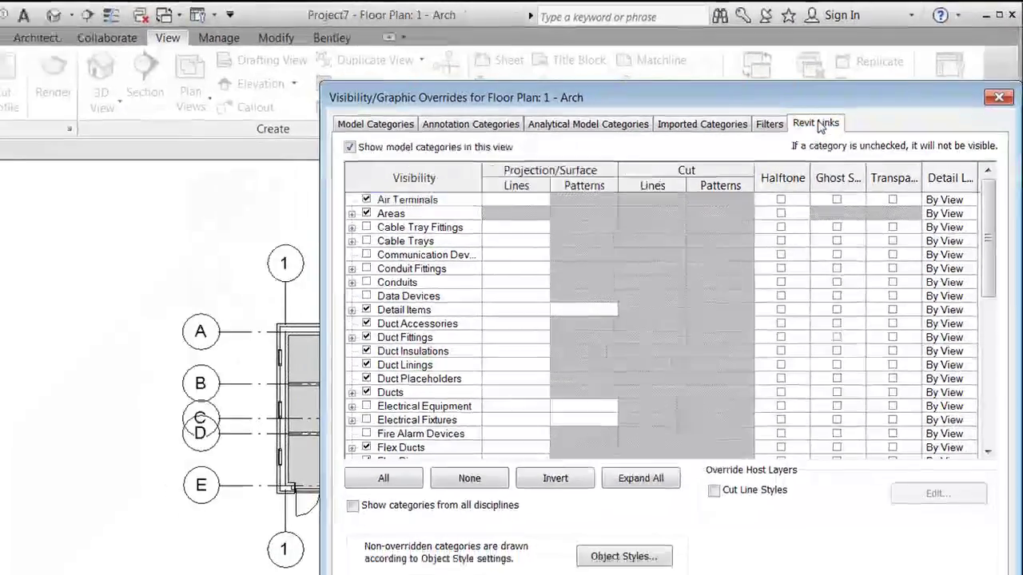
click(808, 130)
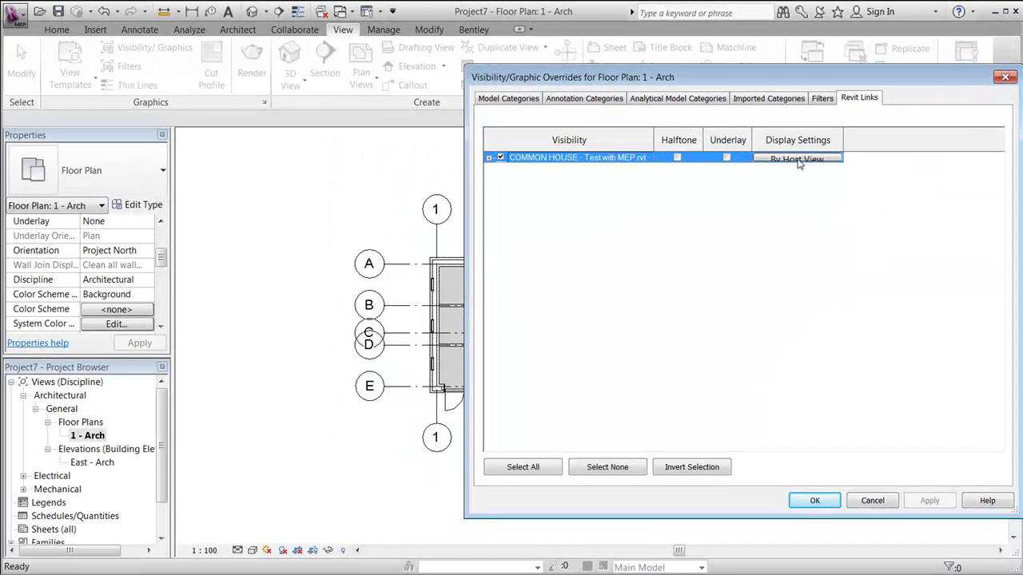
click(799, 160)
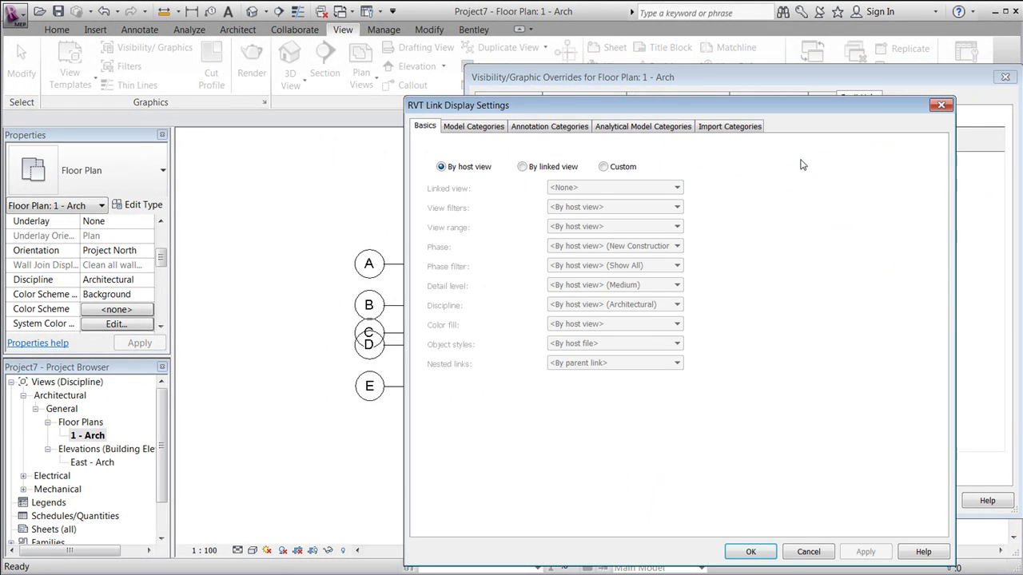
click(522, 167)
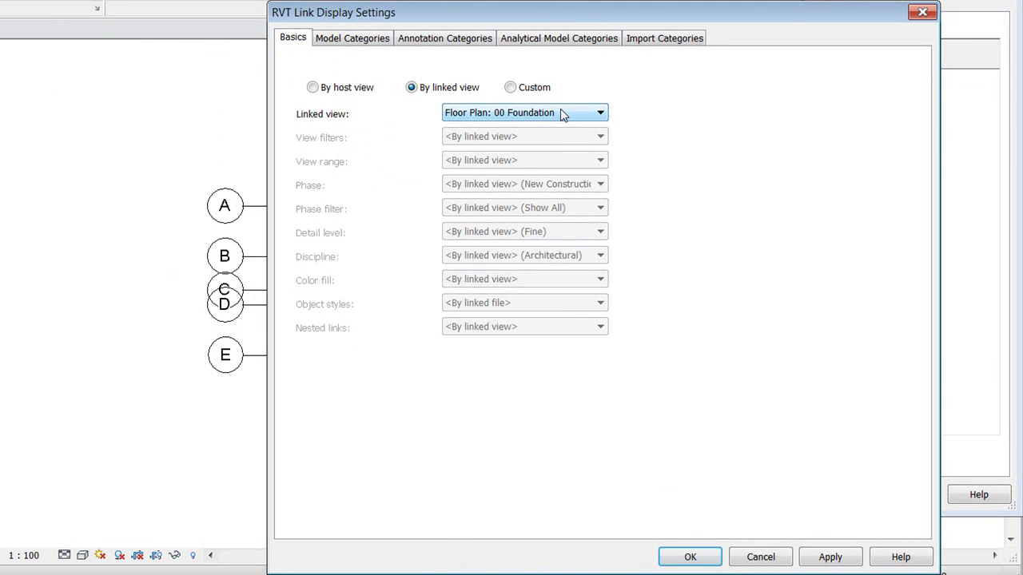
click(562, 113)
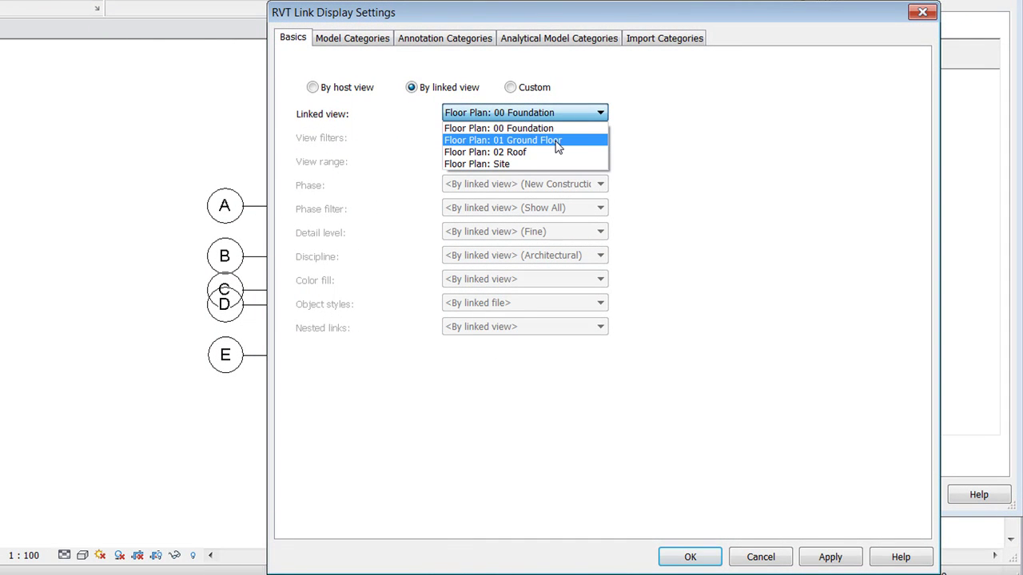
click(557, 141)
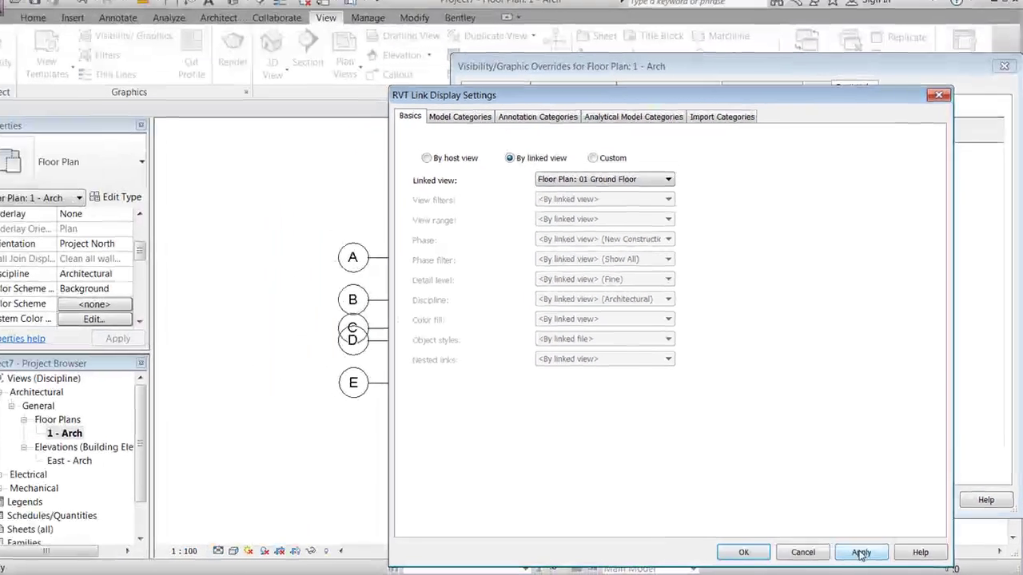
click(830, 557)
click(750, 552)
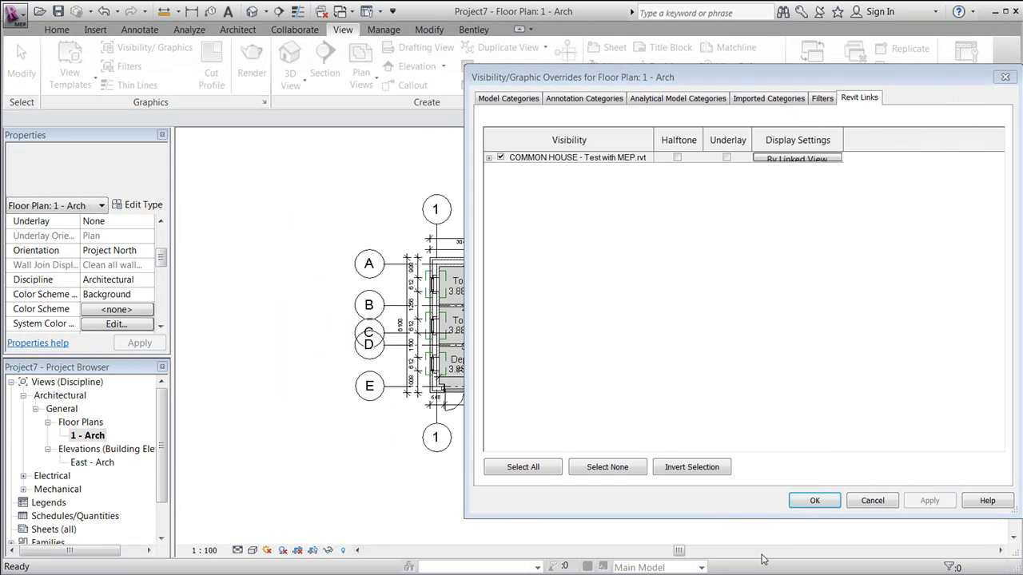
click(814, 501)
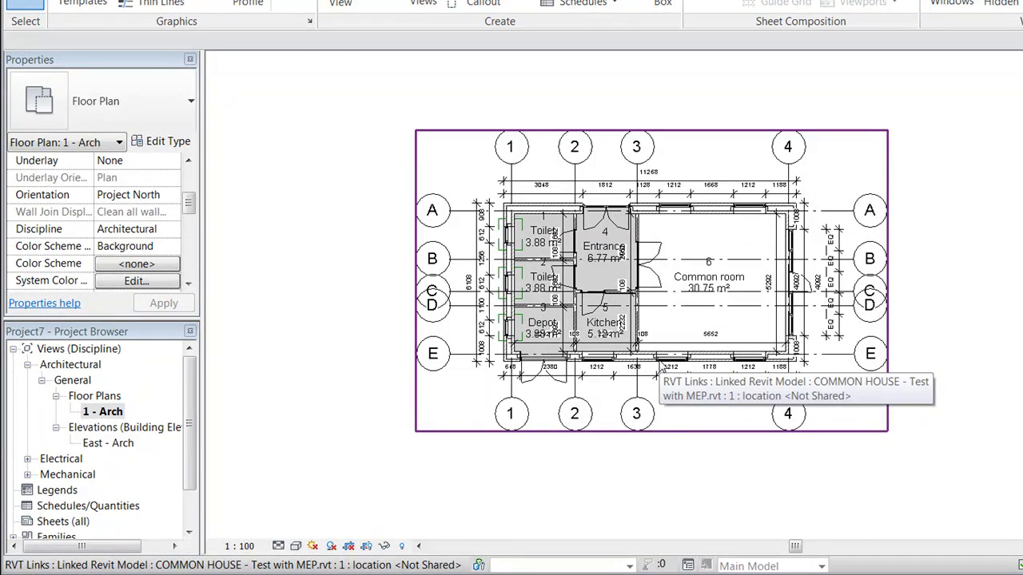
Change the 1 - Arch plan scale to 1 : 50 and zoom to fit with ZF.
click(250, 546)
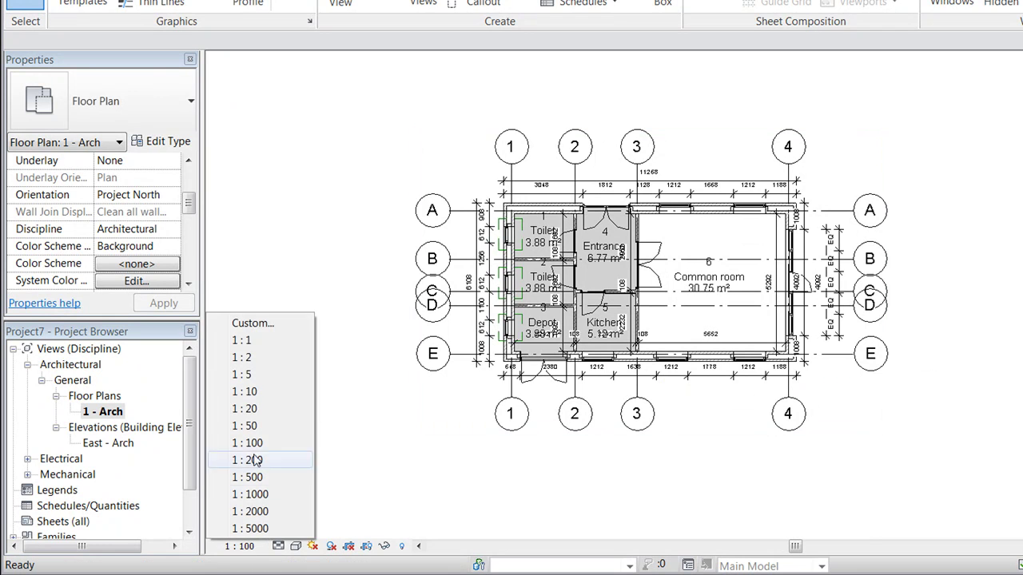
click(254, 427)
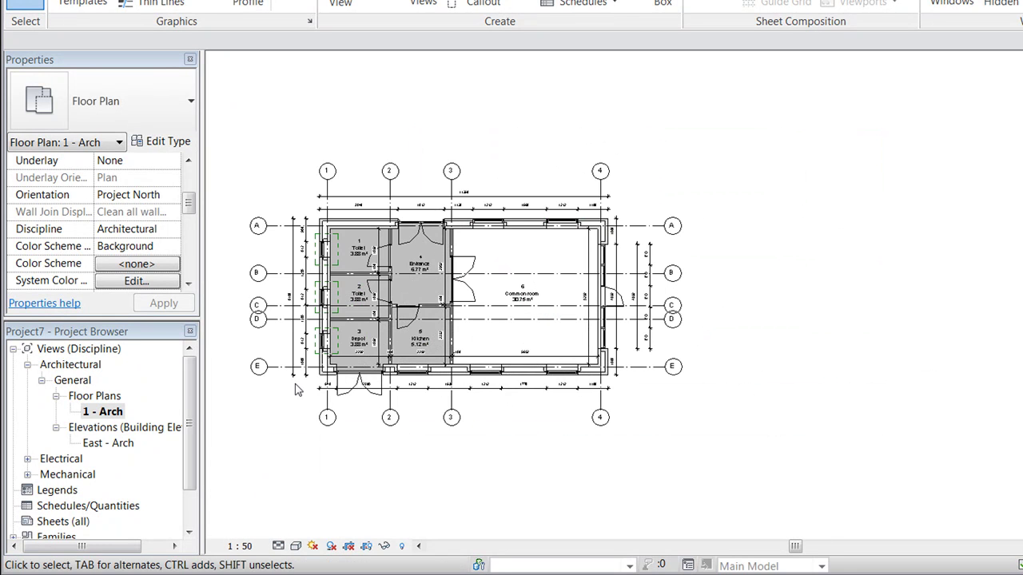
key(z)
key(f)
scroll(212, 351, up, 1)
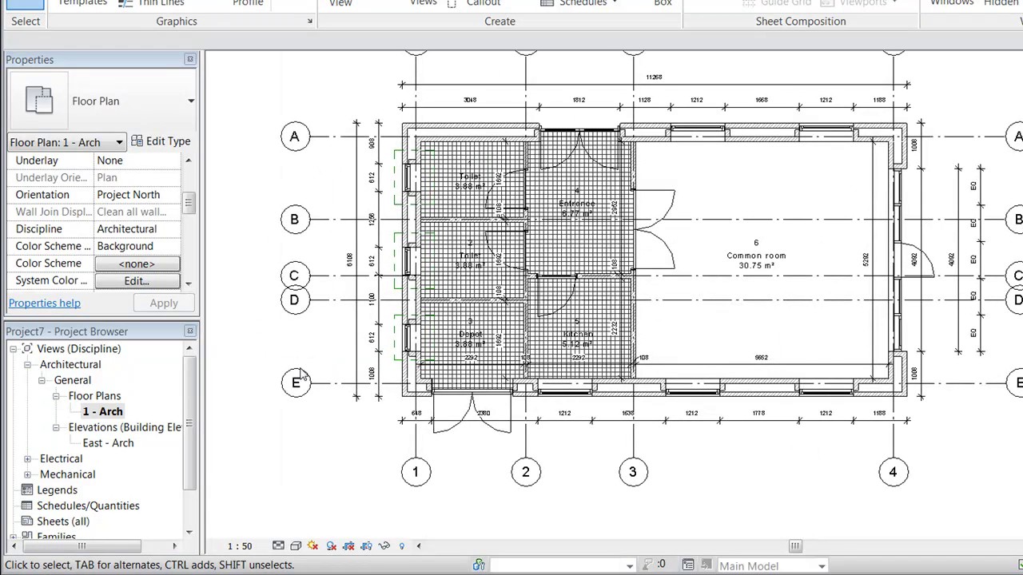
scroll(579, 485, down, 1)
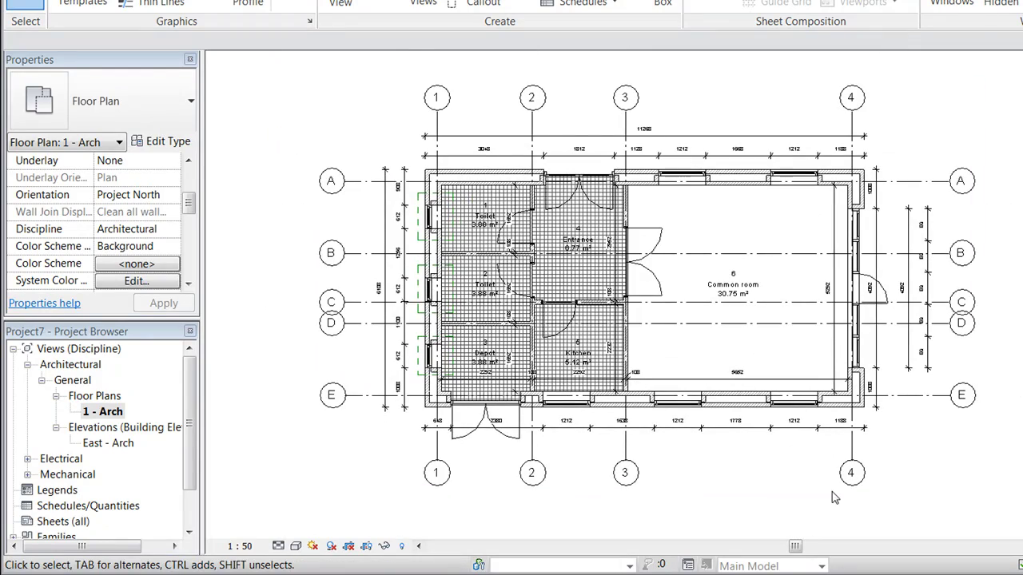